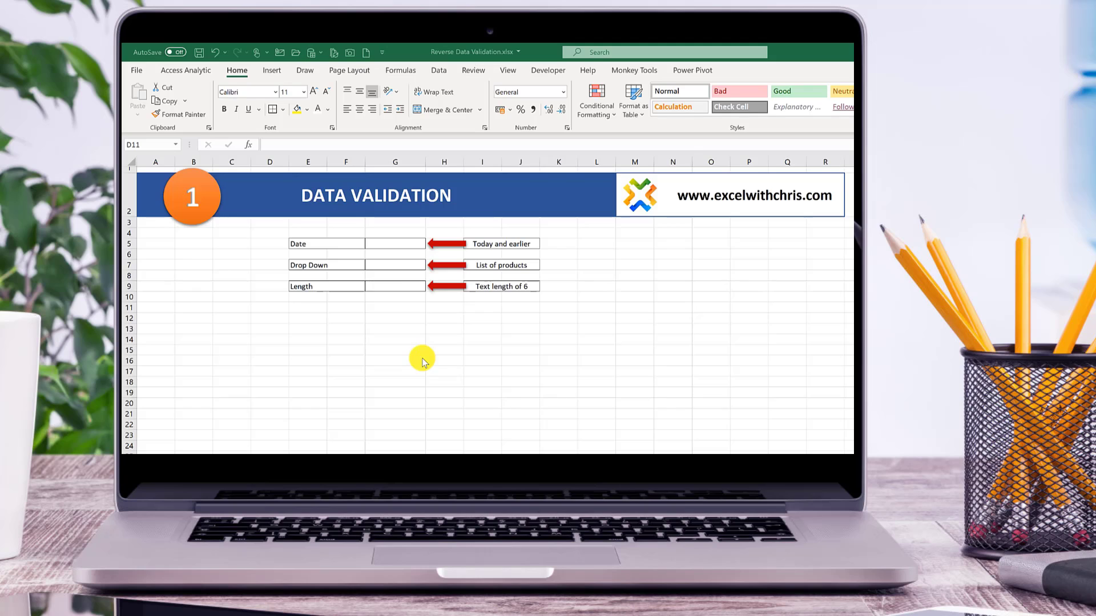
pyautogui.click(396, 245)
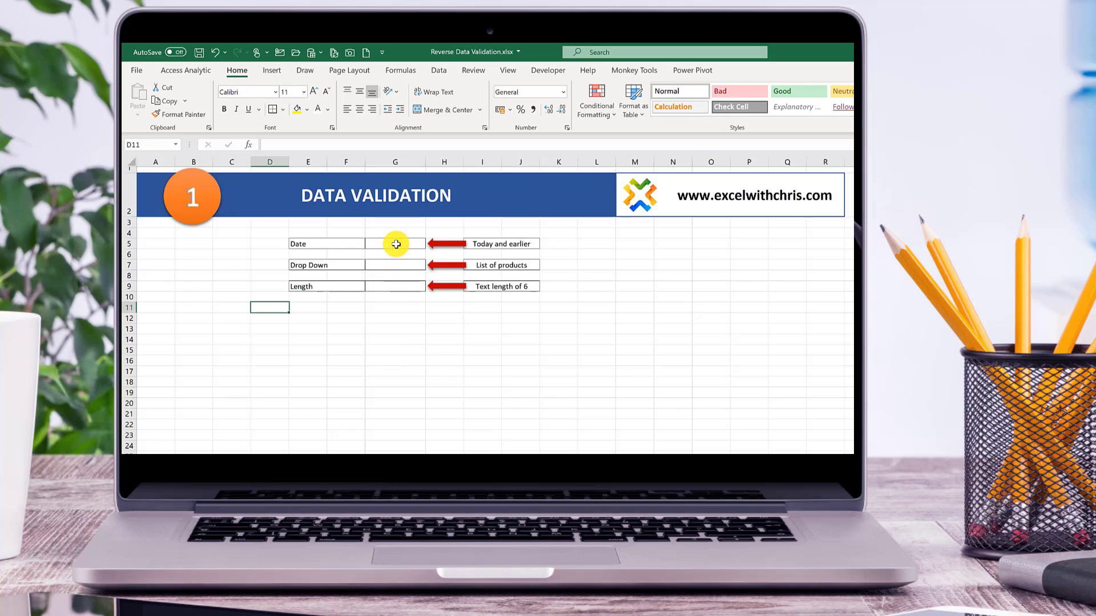
pyautogui.click(396, 245)
pyautogui.click(439, 364)
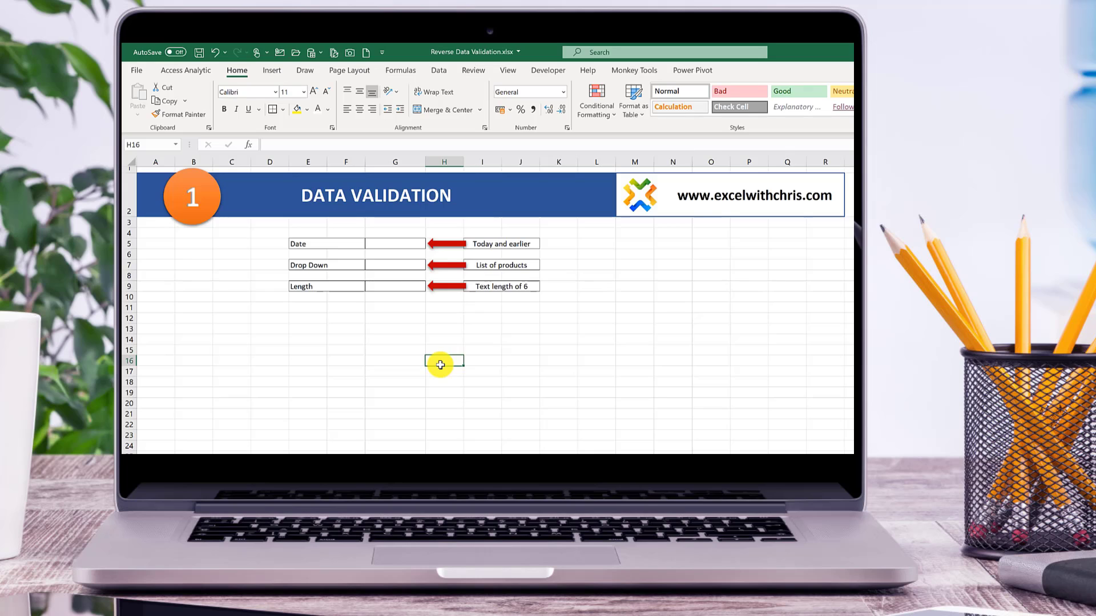
pyautogui.click(508, 247)
pyautogui.click(597, 265)
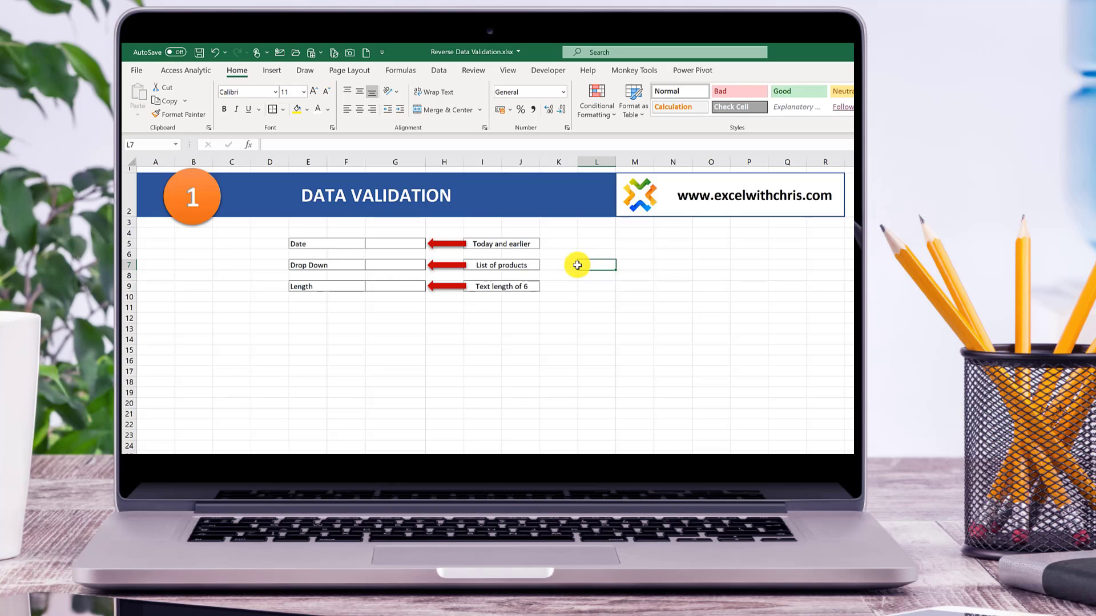
pyautogui.click(394, 266)
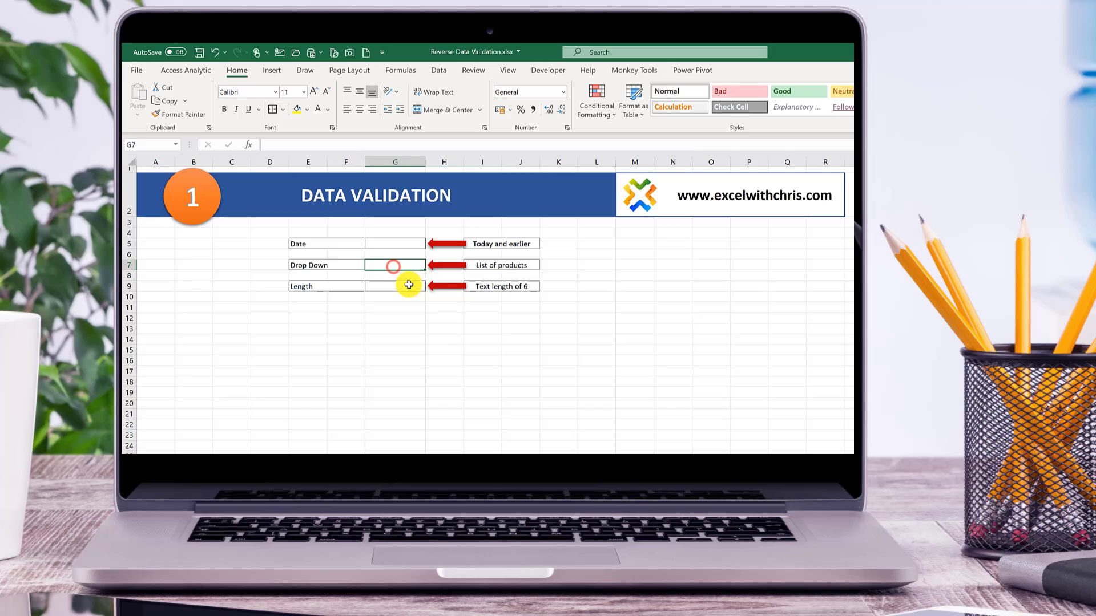
pyautogui.click(444, 326)
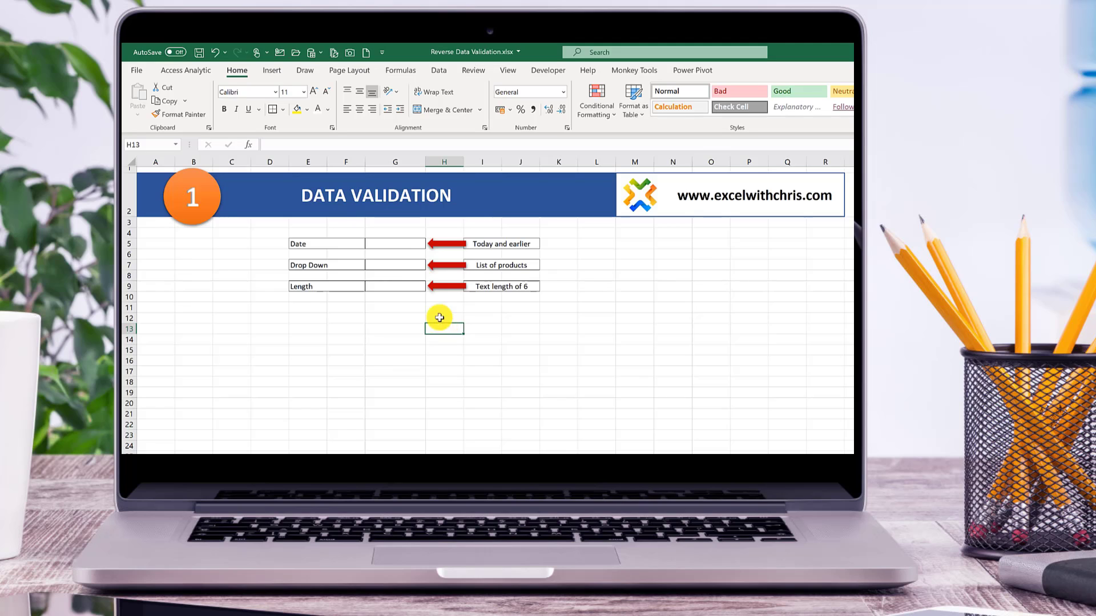
pyautogui.click(404, 263)
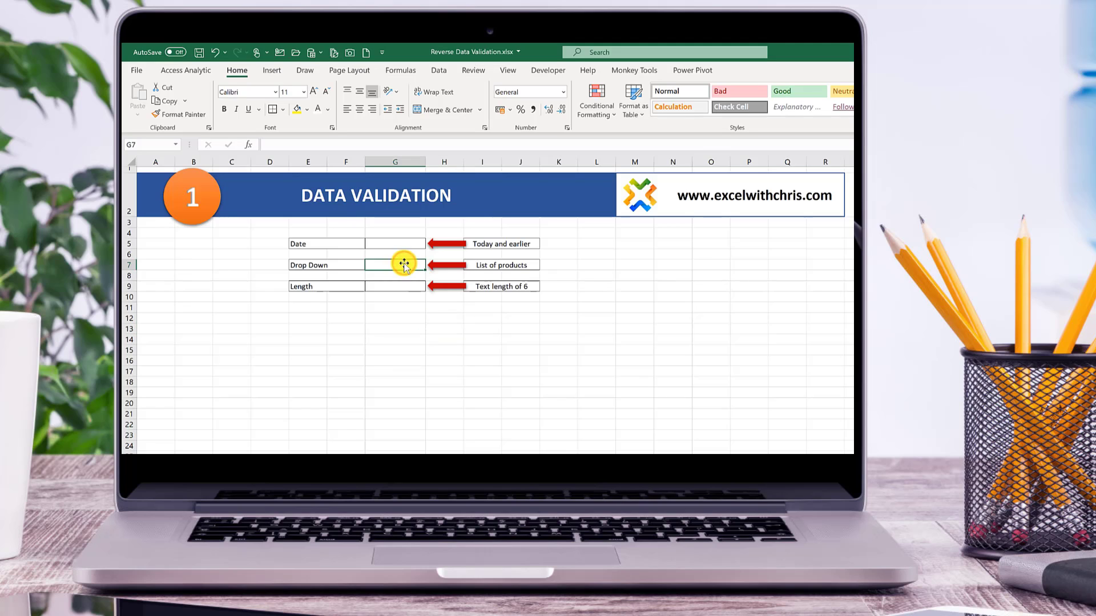
pyautogui.click(474, 318)
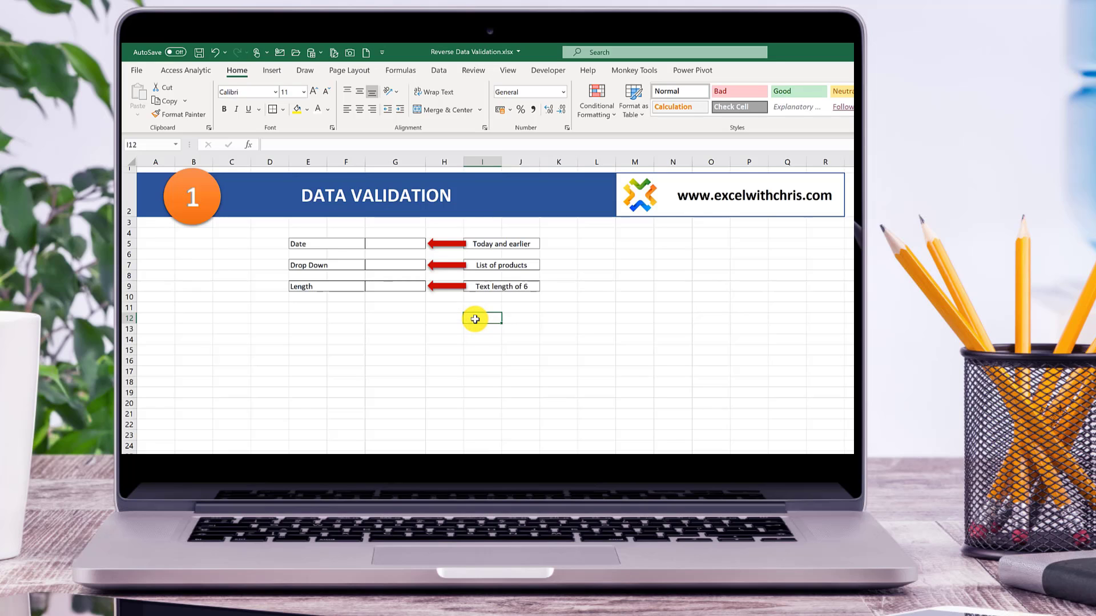
pyautogui.click(391, 286)
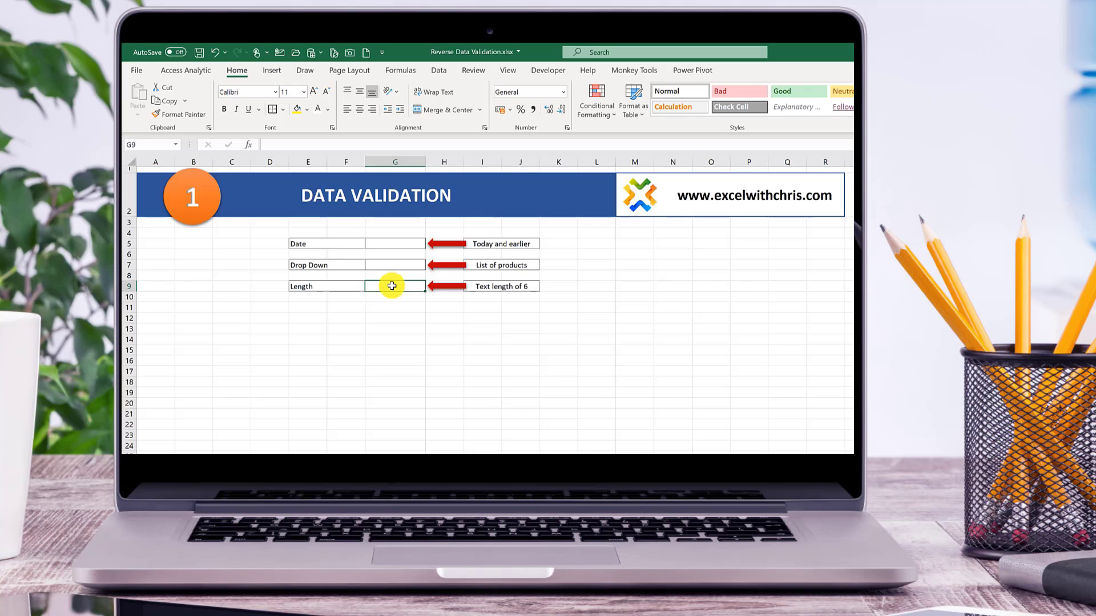
pyautogui.click(471, 339)
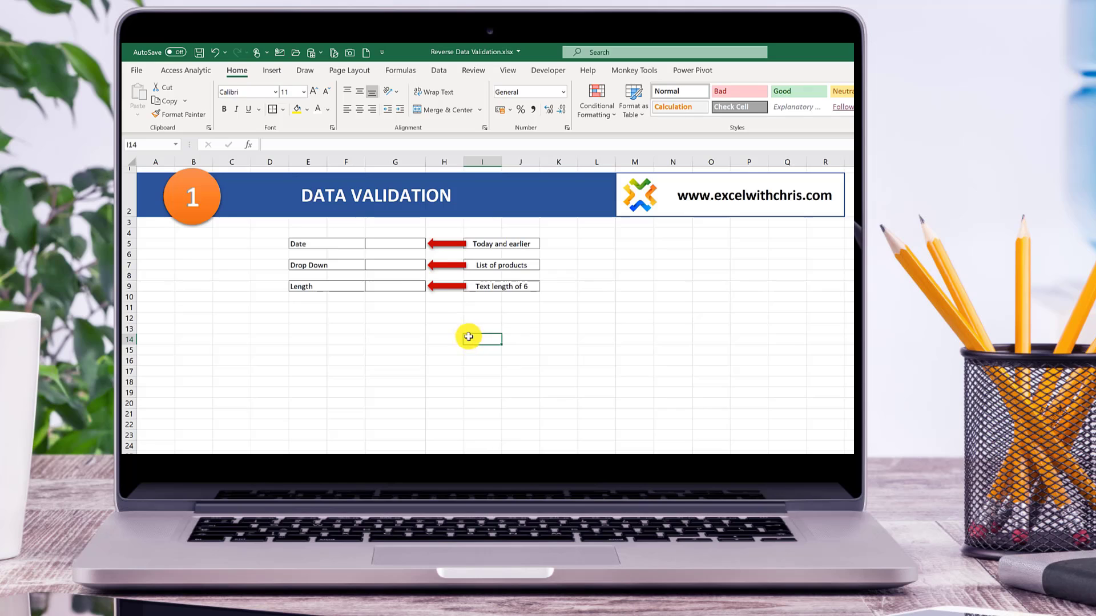
# - Open the data validation settings for the Date entry cell G5 and review the input message and error alert options
pyautogui.click(389, 245)
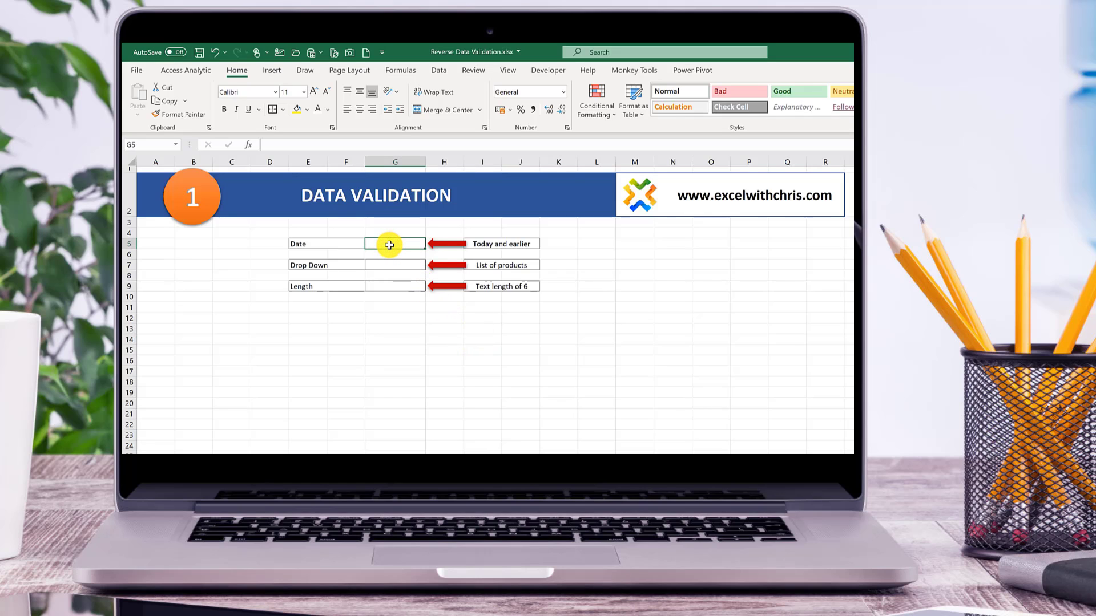
pyautogui.click(439, 71)
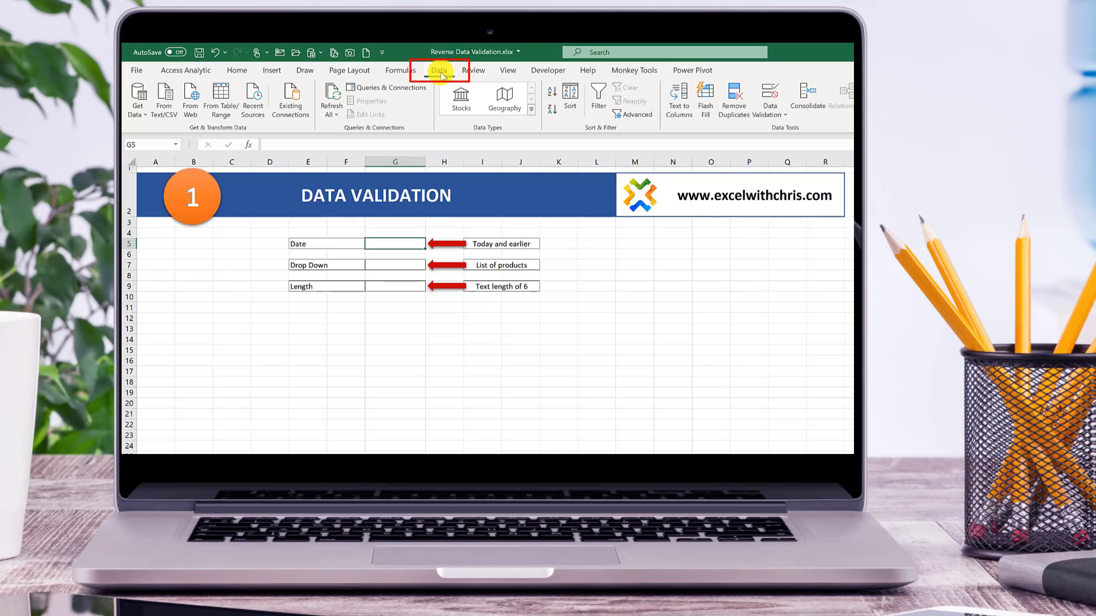
pyautogui.click(776, 118)
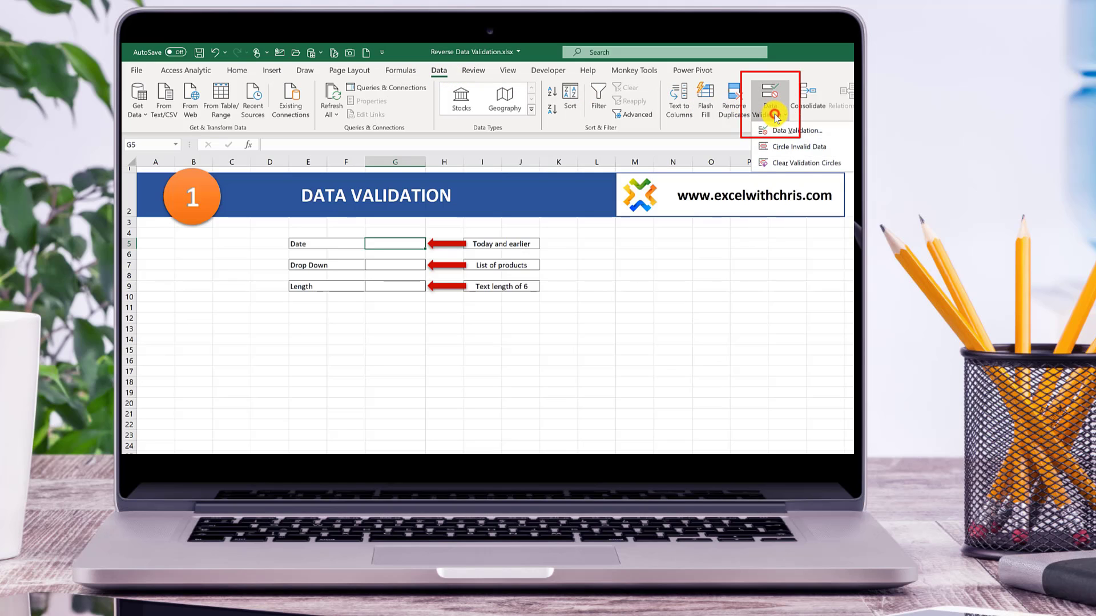
pyautogui.click(797, 134)
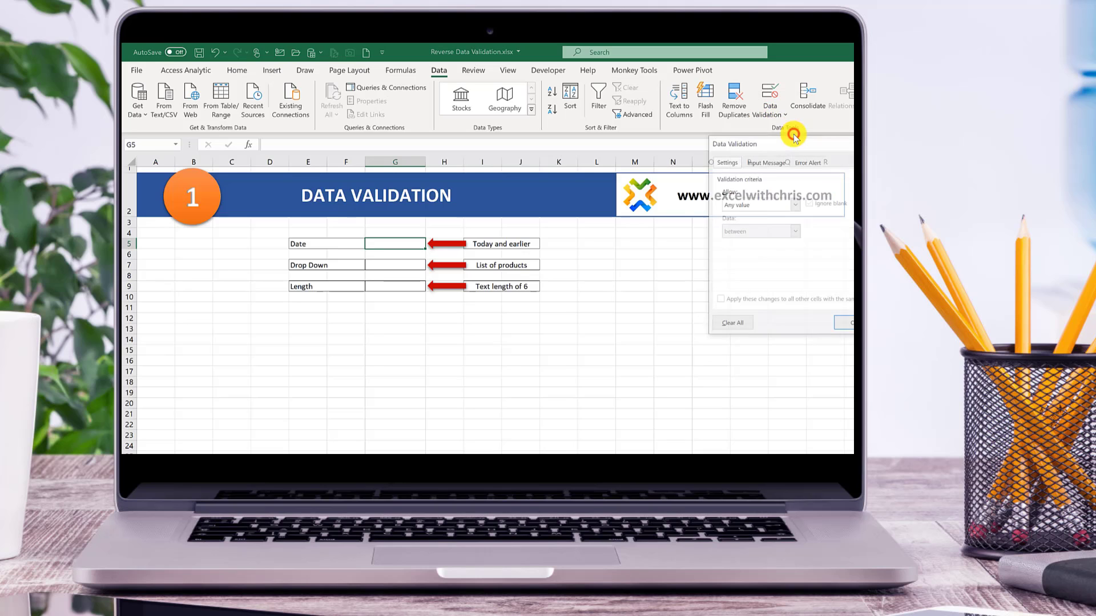
pyautogui.moveTo(794, 144); pyautogui.dragTo(640, 240)
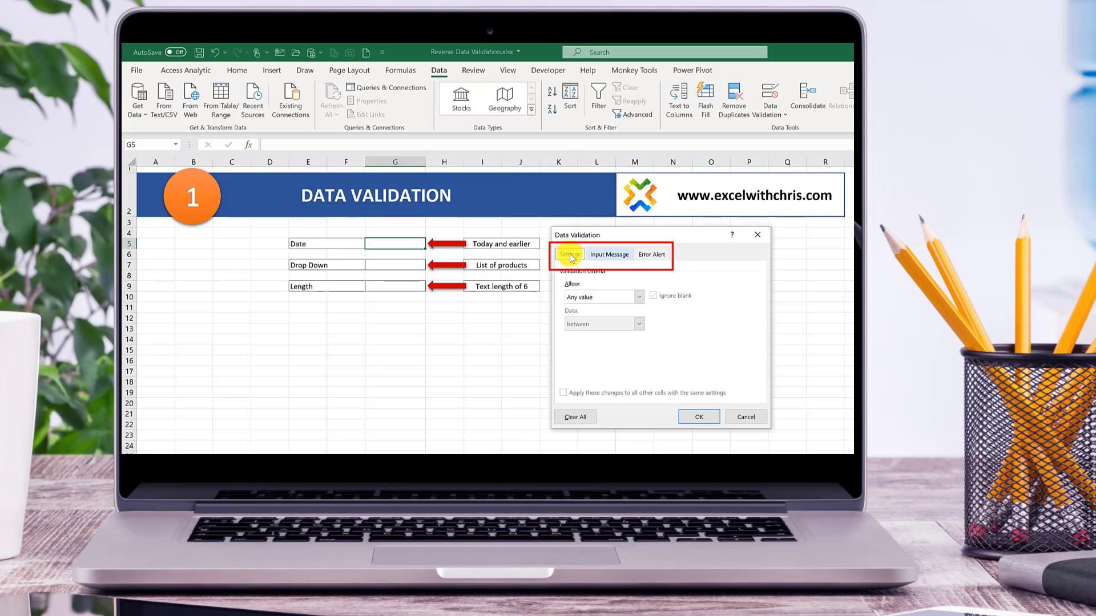
pyautogui.click(608, 257)
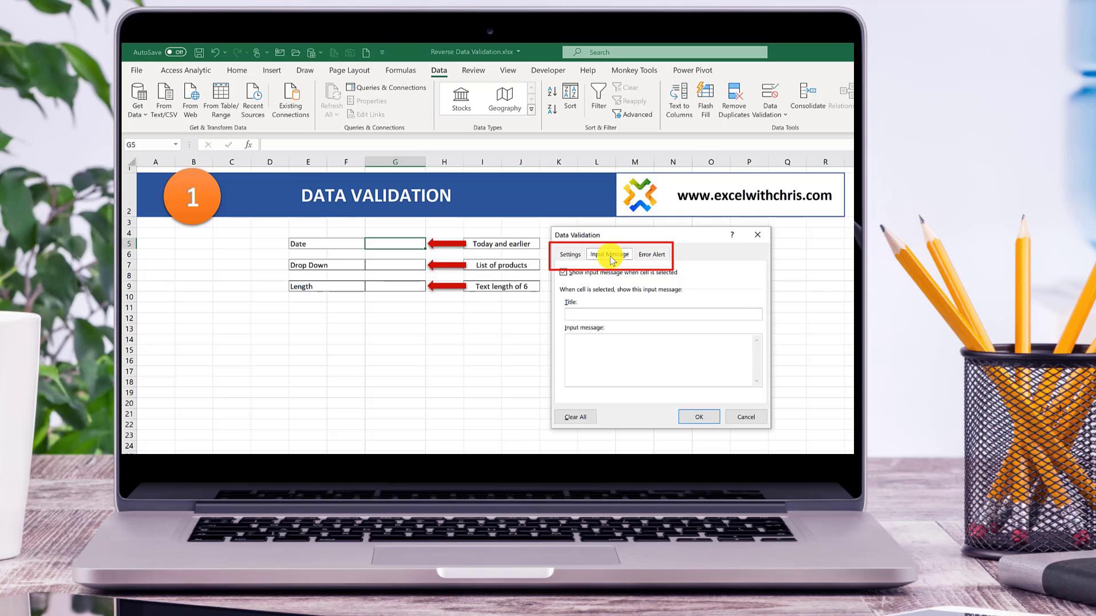
pyautogui.click(651, 255)
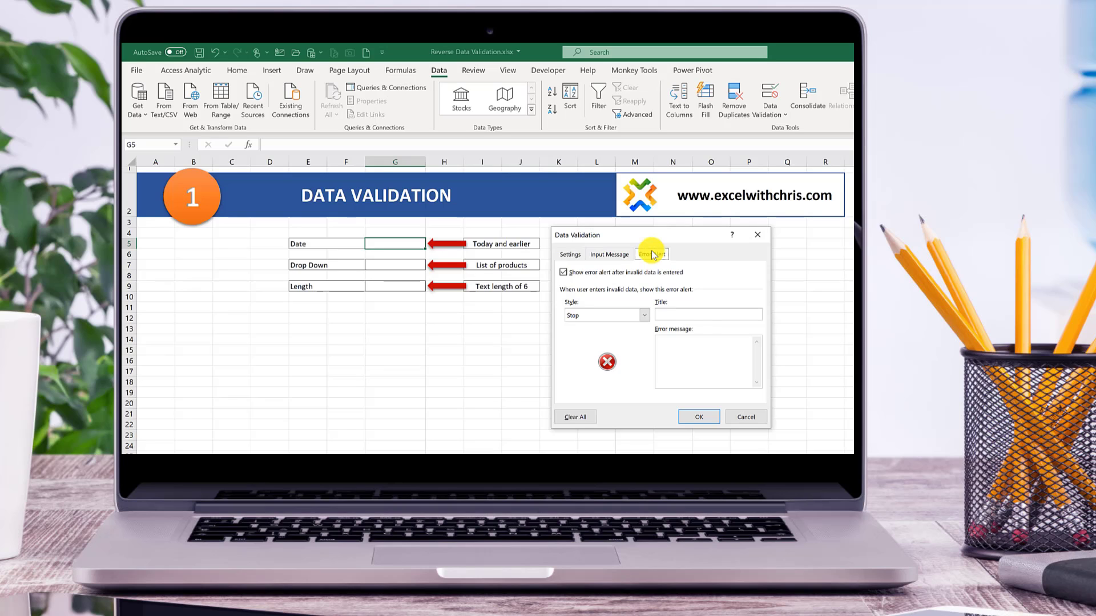
pyautogui.click(570, 255)
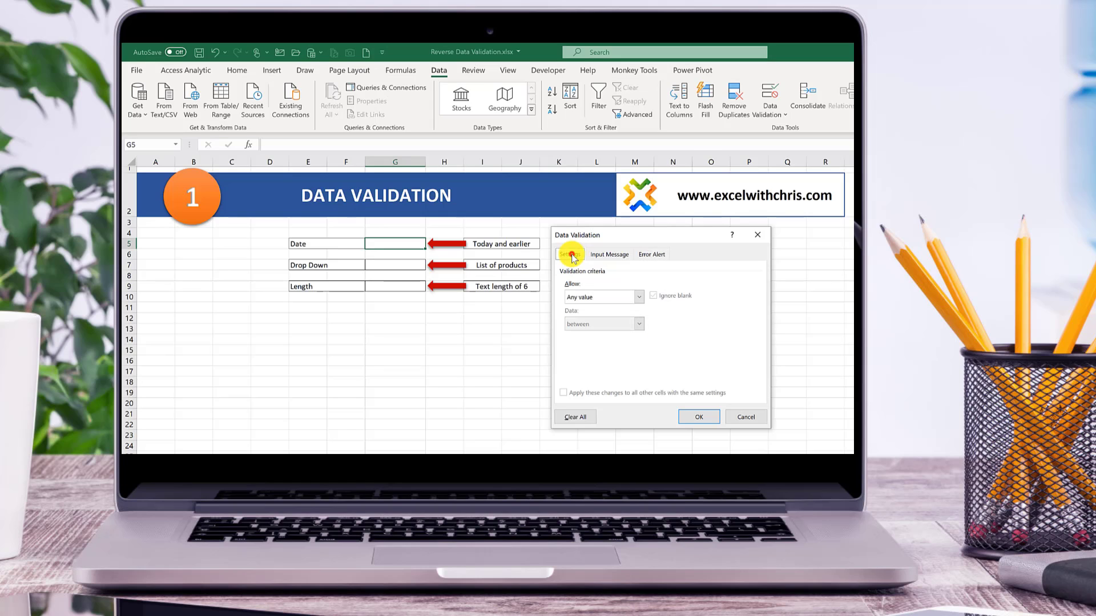
# - Restrict cell G5 to dates less than or equal to an end date of =today()
pyautogui.click(637, 297)
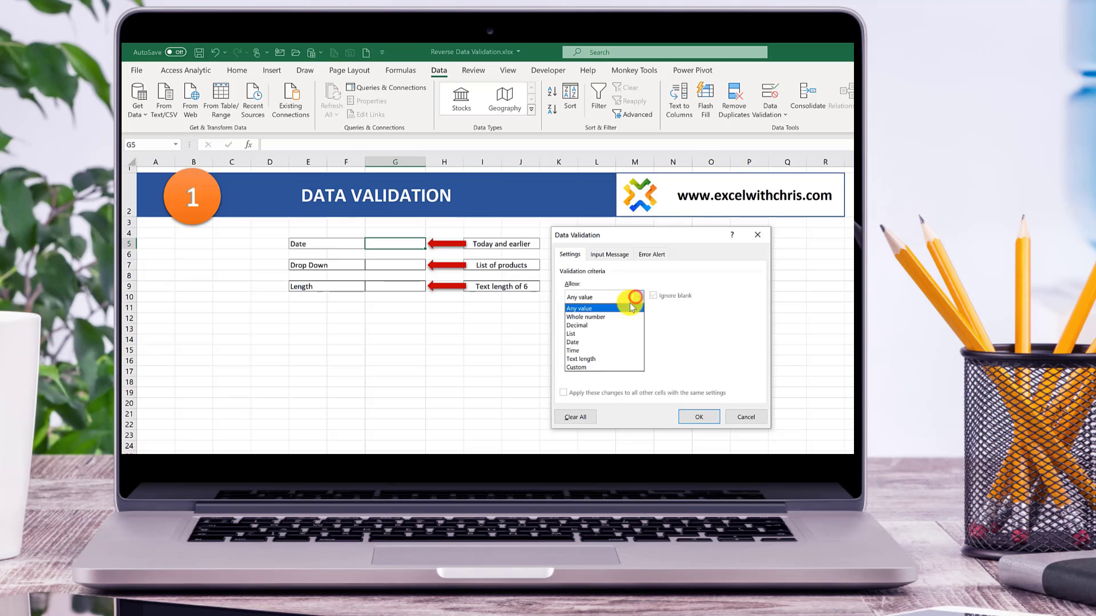
pyautogui.click(592, 346)
pyautogui.click(602, 324)
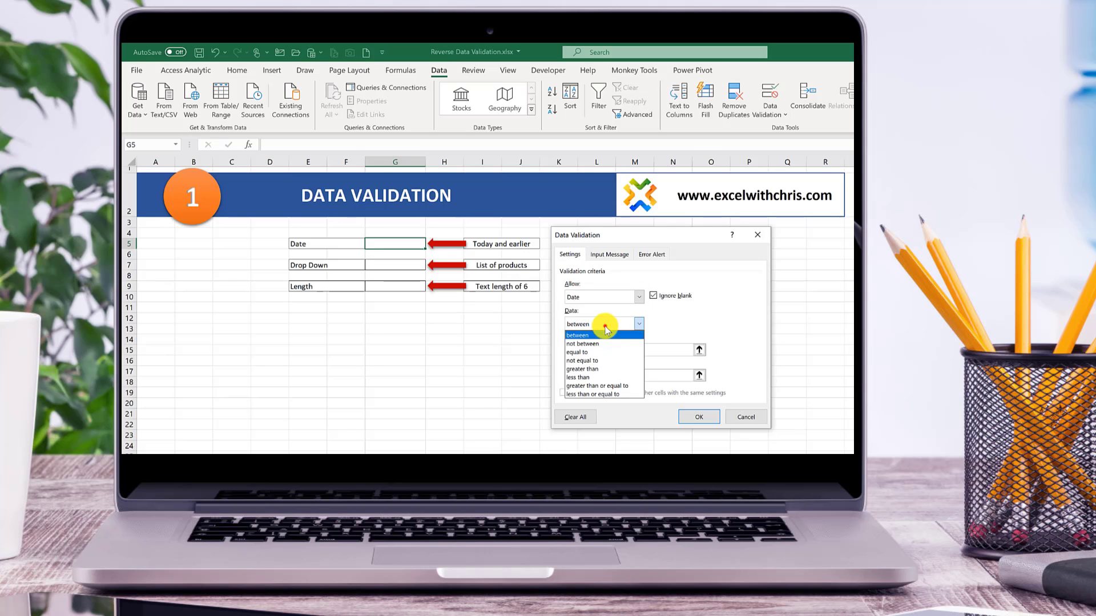
pyautogui.click(605, 394)
pyautogui.click(587, 351)
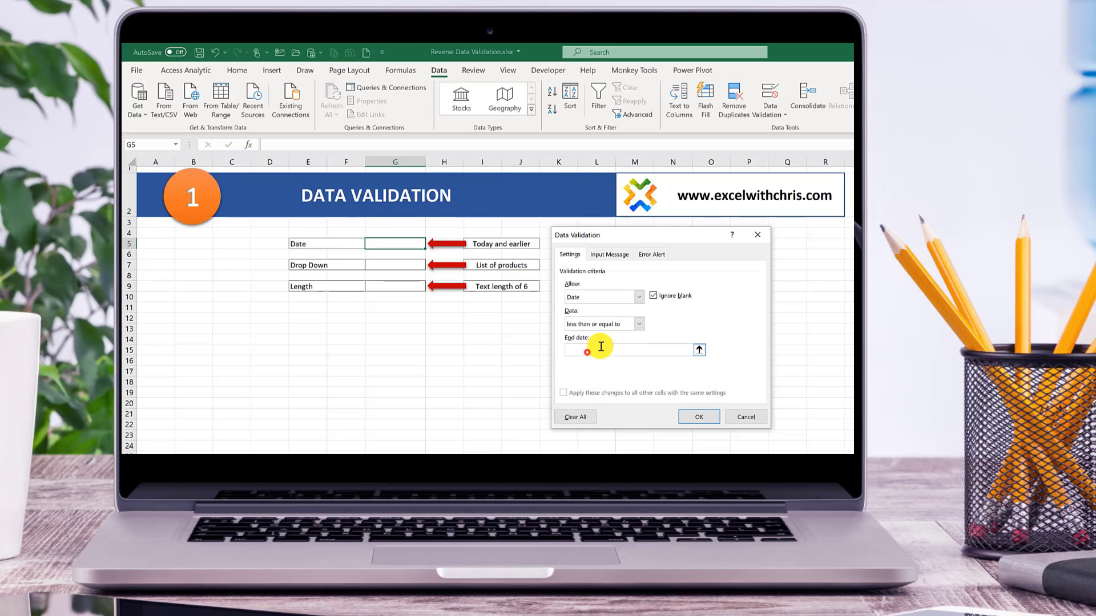
pyautogui.write('=')
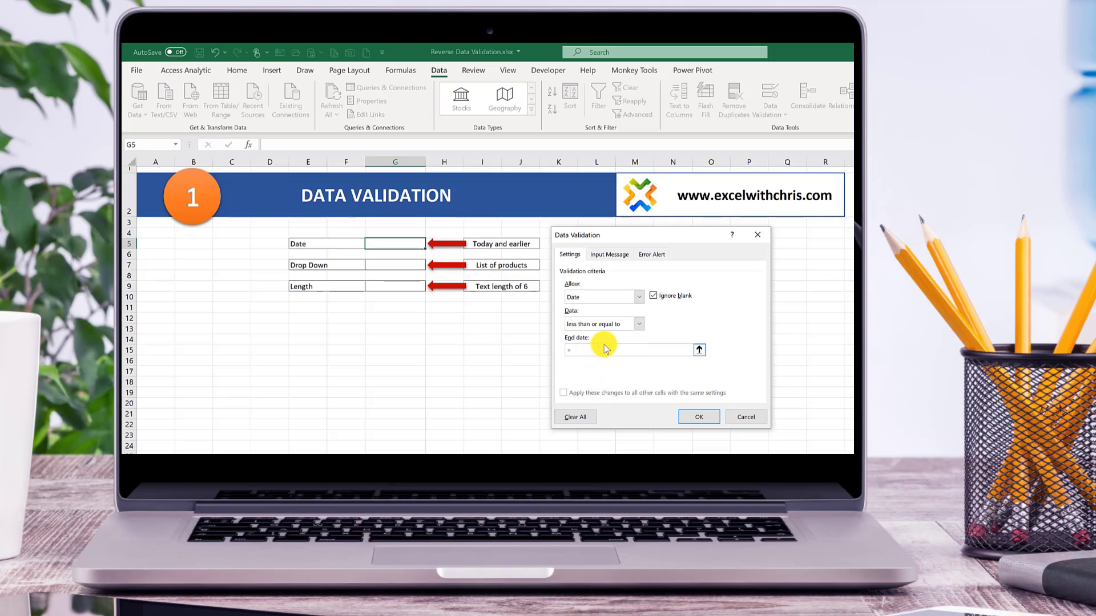
pyautogui.write('today(')
# - Add an input message titled "PLEASE NOTE" with the text "Enter a date today or earlier." to the Date cell's validation
pyautogui.click(606, 255)
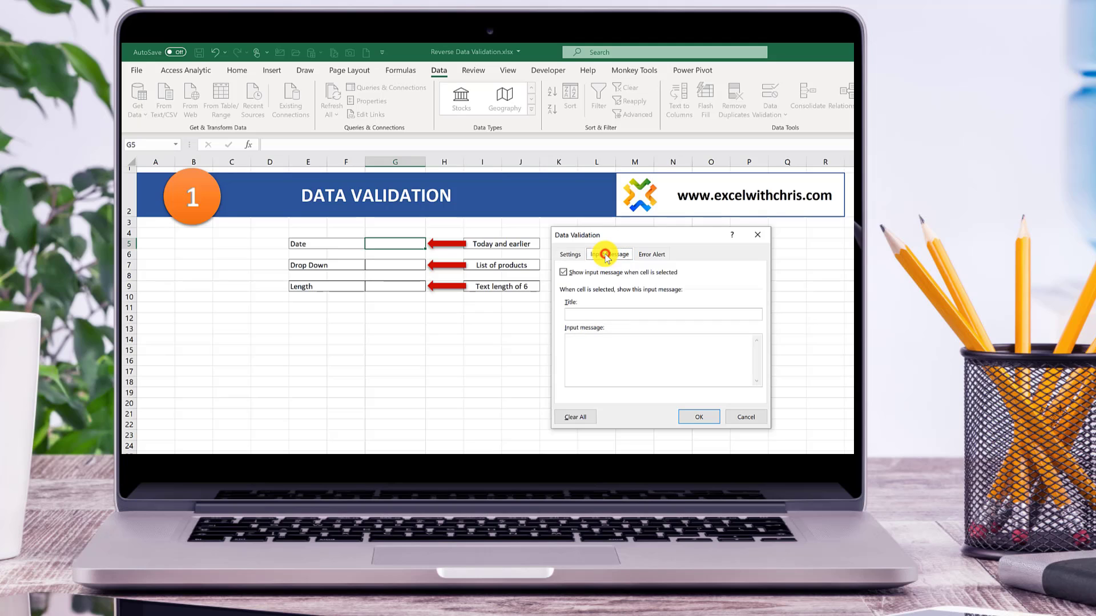
pyautogui.click(633, 316)
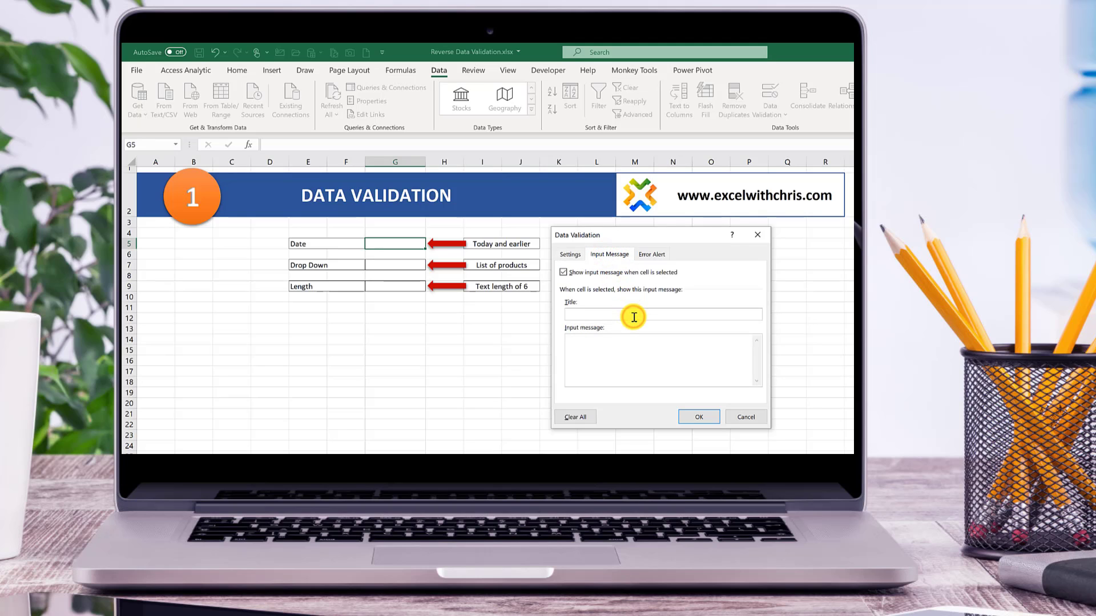
pyautogui.write('PLEASE NOTE')
pyautogui.click(606, 348)
pyautogui.write('E')
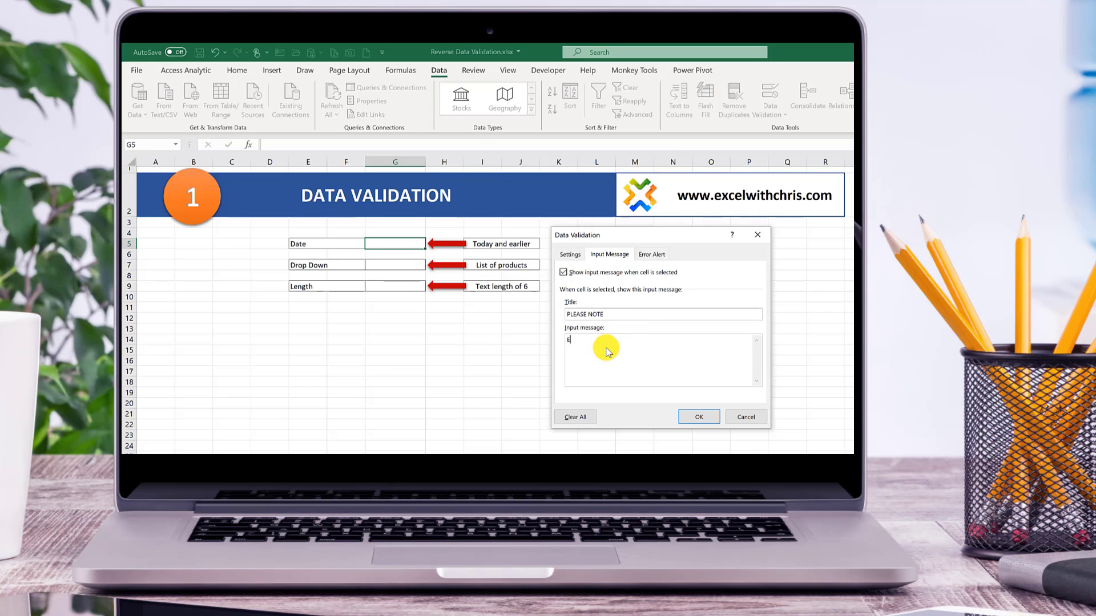
pyautogui.write('nter a date today or earlier.')
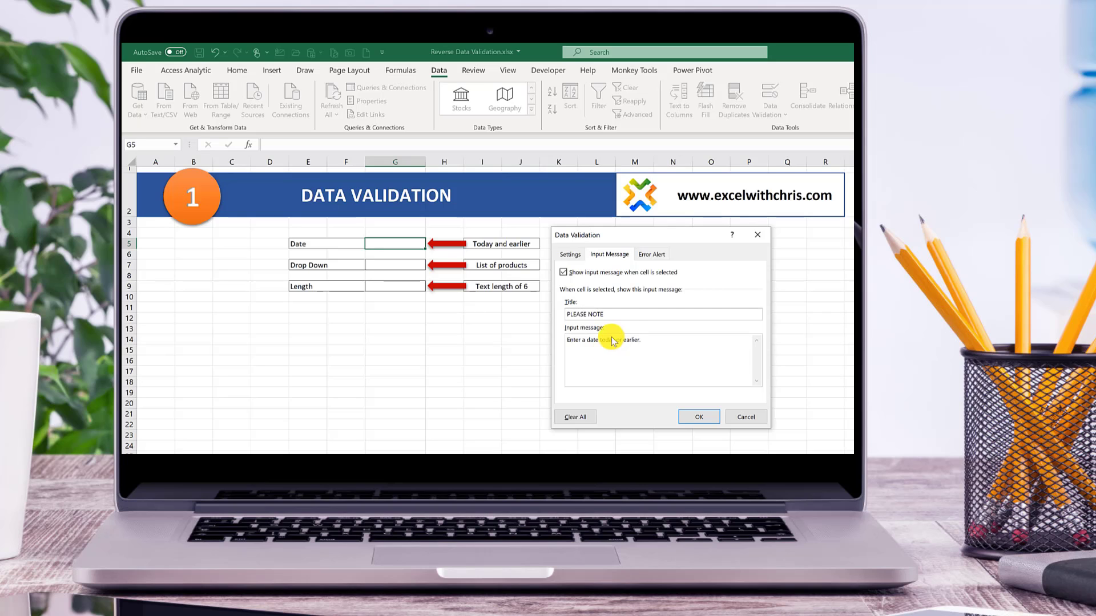
# - Add an error alert titled "ERROR" with the message "You used a date in the future." and apply the validation
pyautogui.click(652, 254)
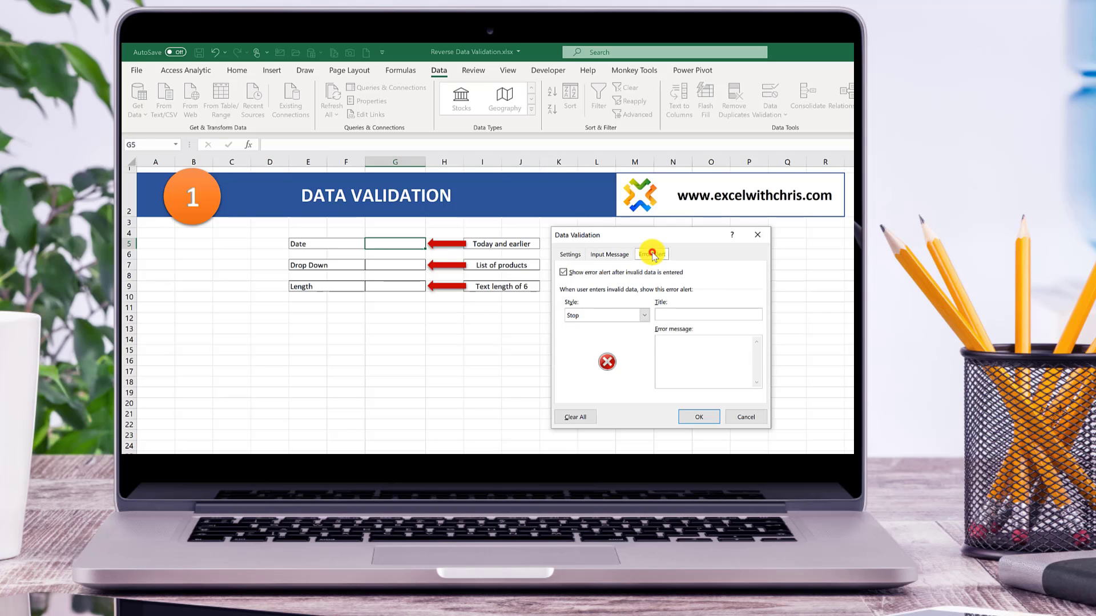
pyautogui.click(685, 315)
pyautogui.write('ERROR')
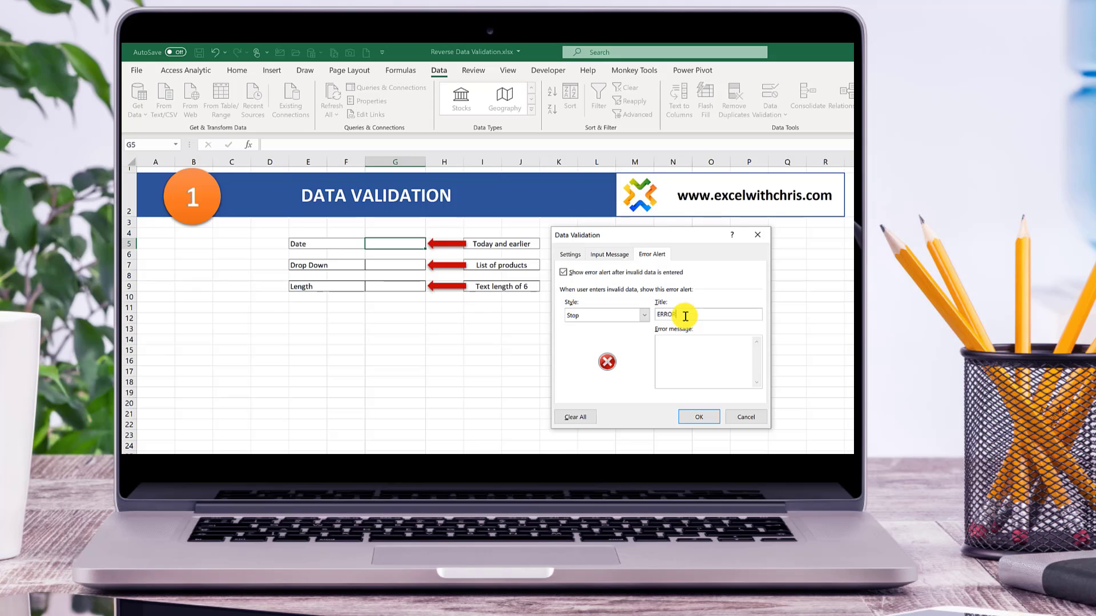
pyautogui.click(722, 343)
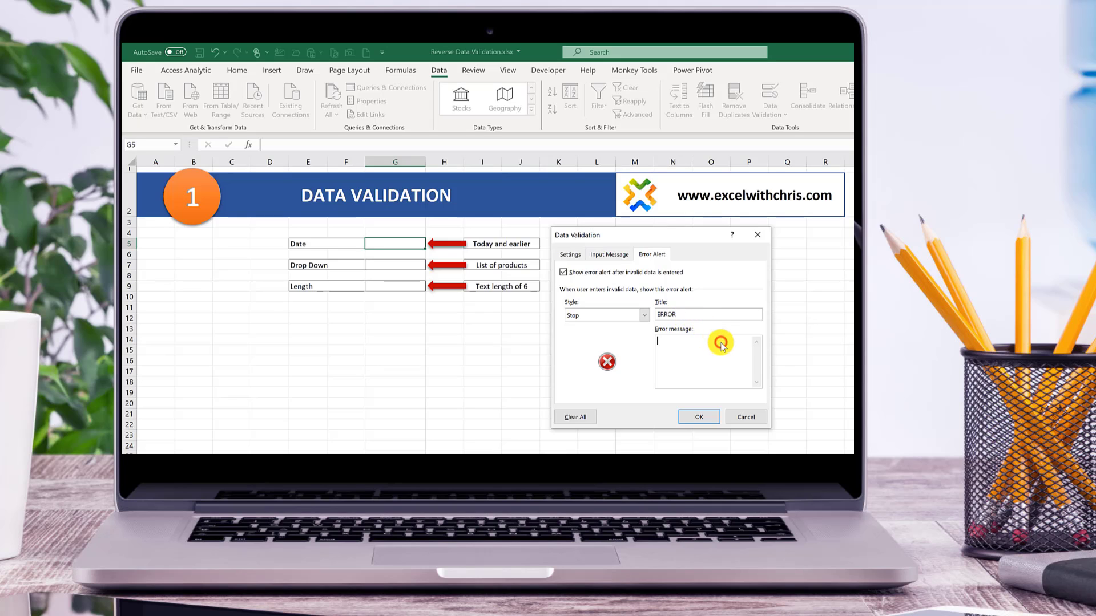
pyautogui.write('You used a date in the future.')
pyautogui.click(686, 421)
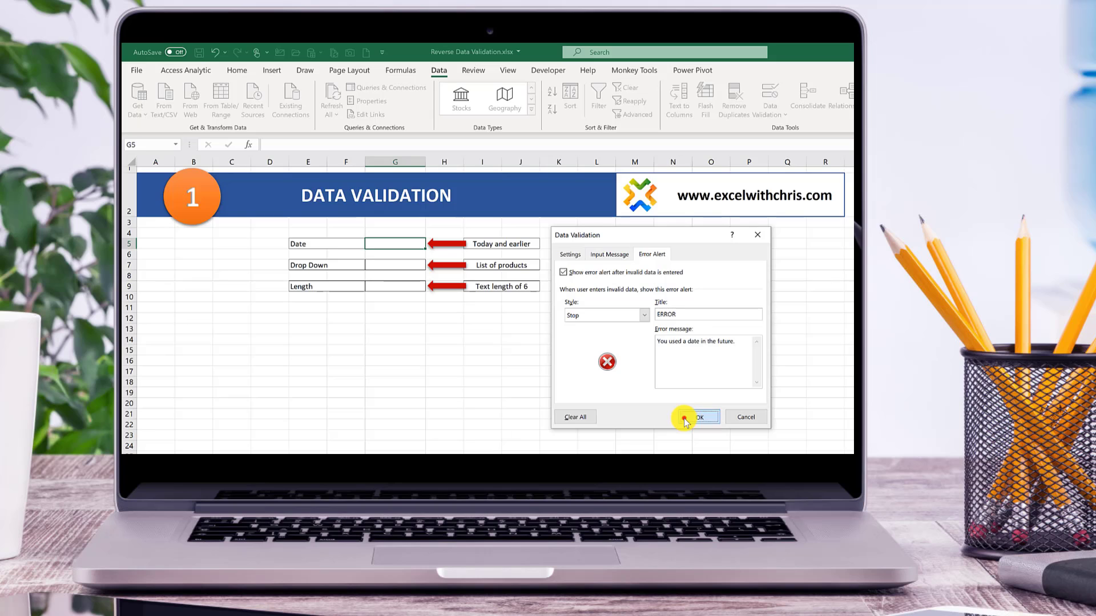
# - Enter the date 1 jan in the Date cell G5 to test the validation rule
pyautogui.click(417, 342)
pyautogui.click(385, 243)
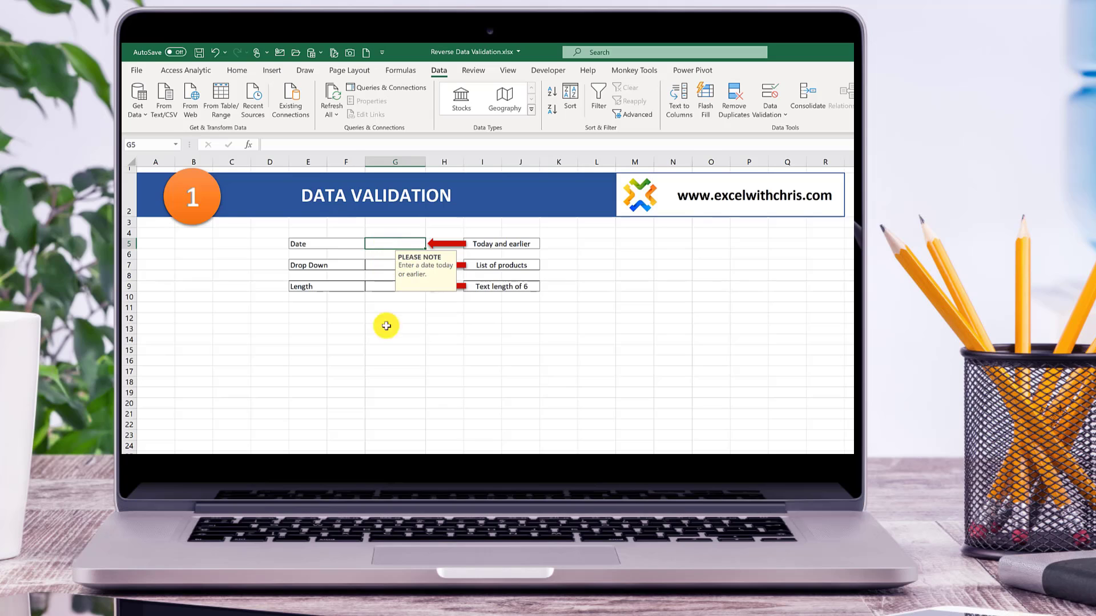
pyautogui.write('1 jan')
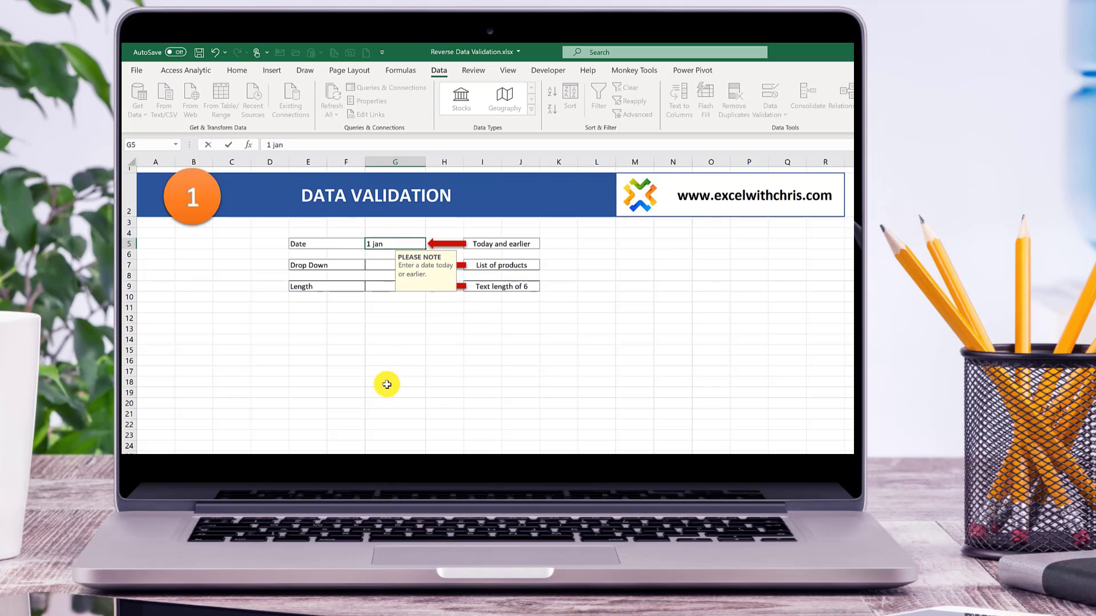
pyautogui.press('Return')
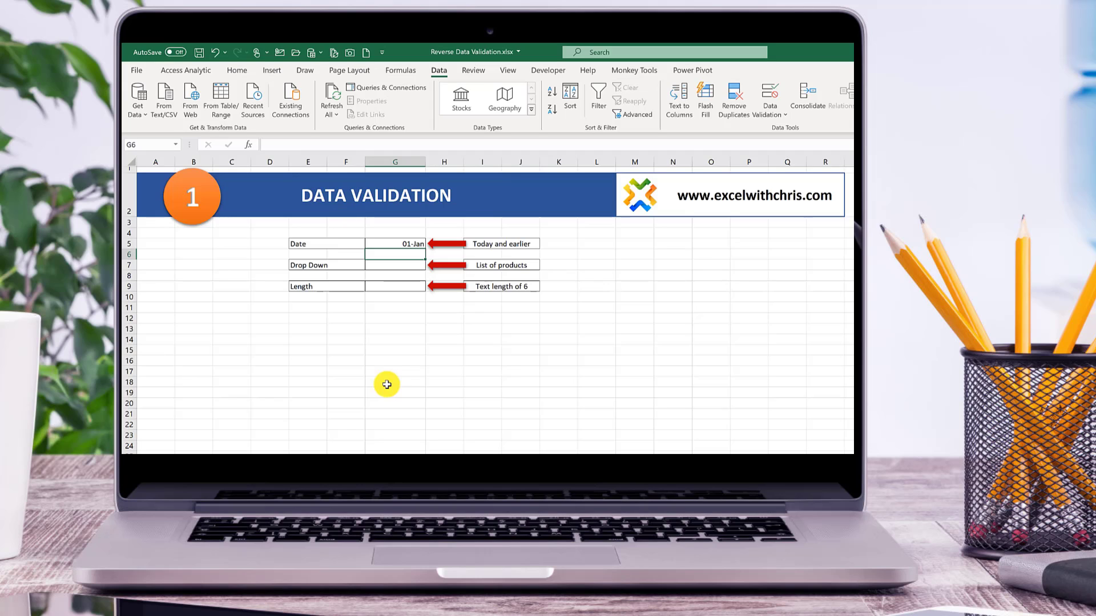
# - Try entering the date 15 oct in the Date cell G5 to test the error alert
pyautogui.press('Up')
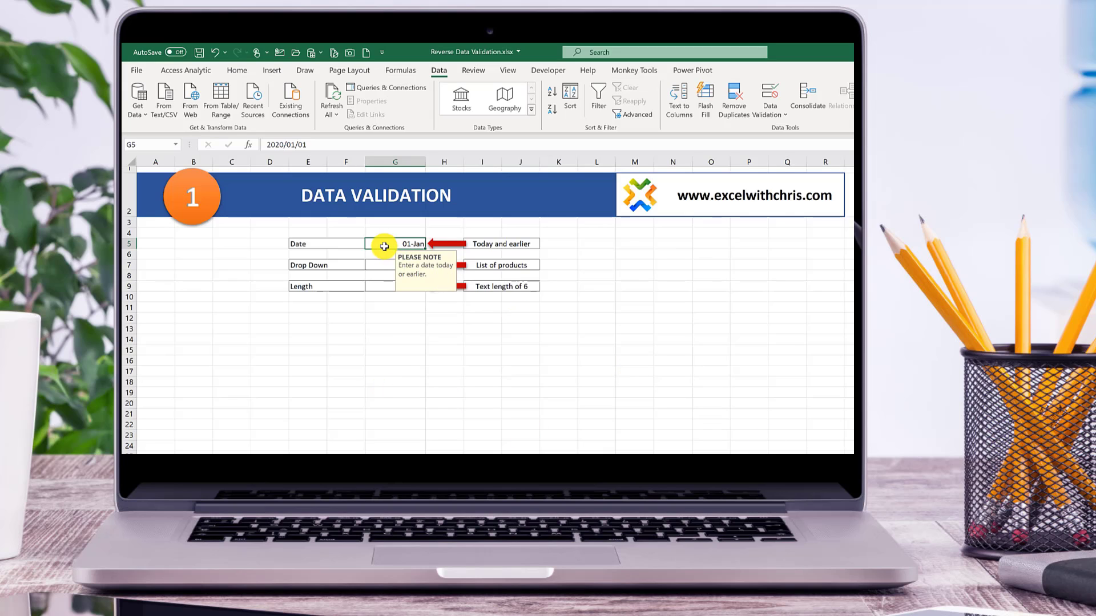
pyautogui.write('15')
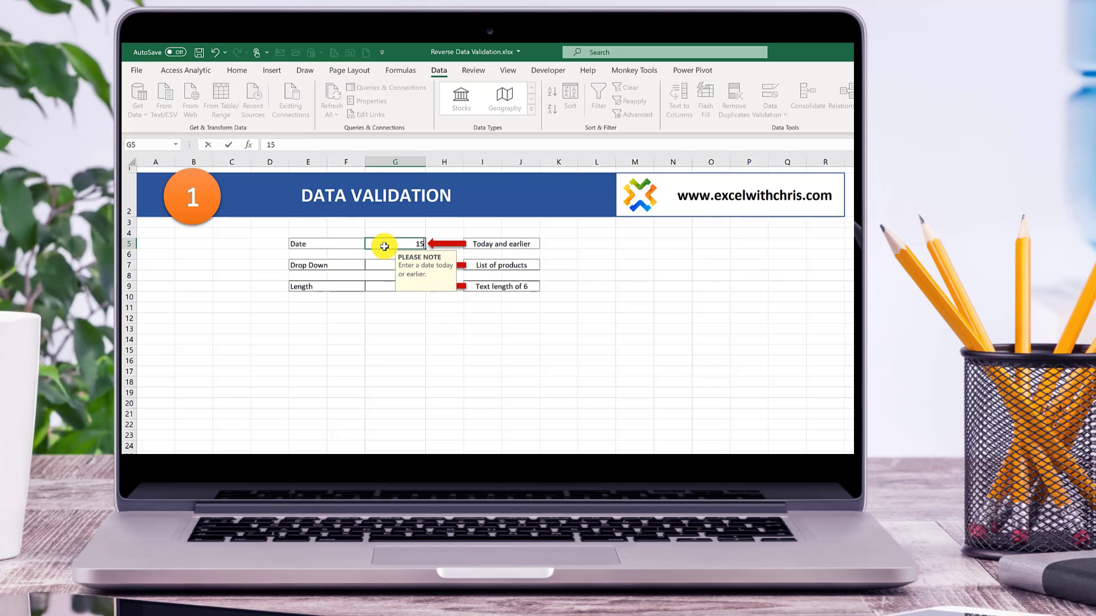
pyautogui.write(' oct')
pyautogui.press('Return')
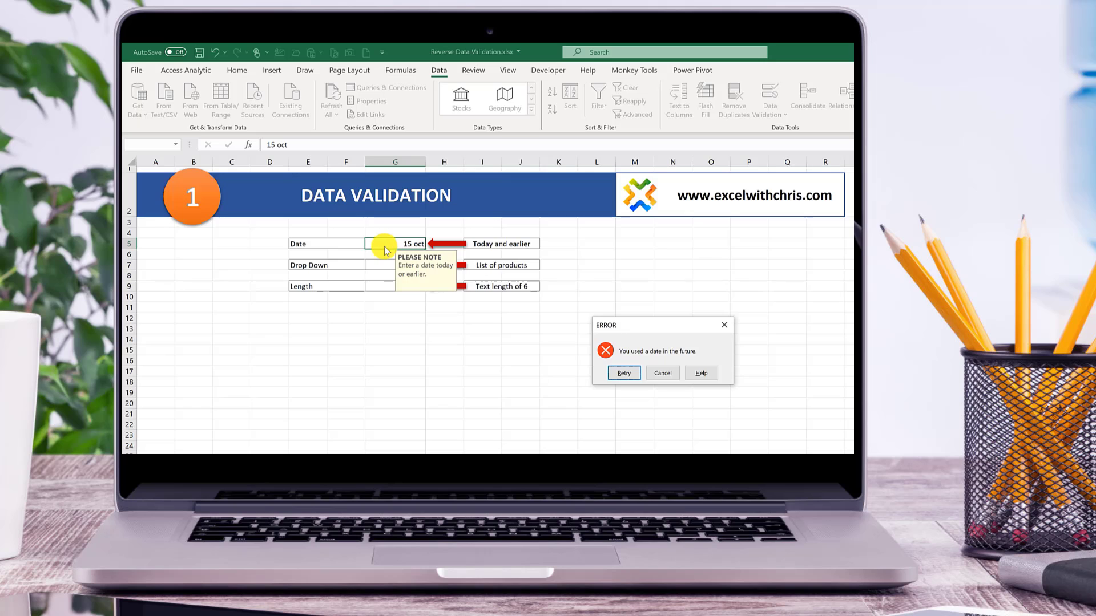
pyautogui.moveTo(605, 327); pyautogui.dragTo(578, 247)
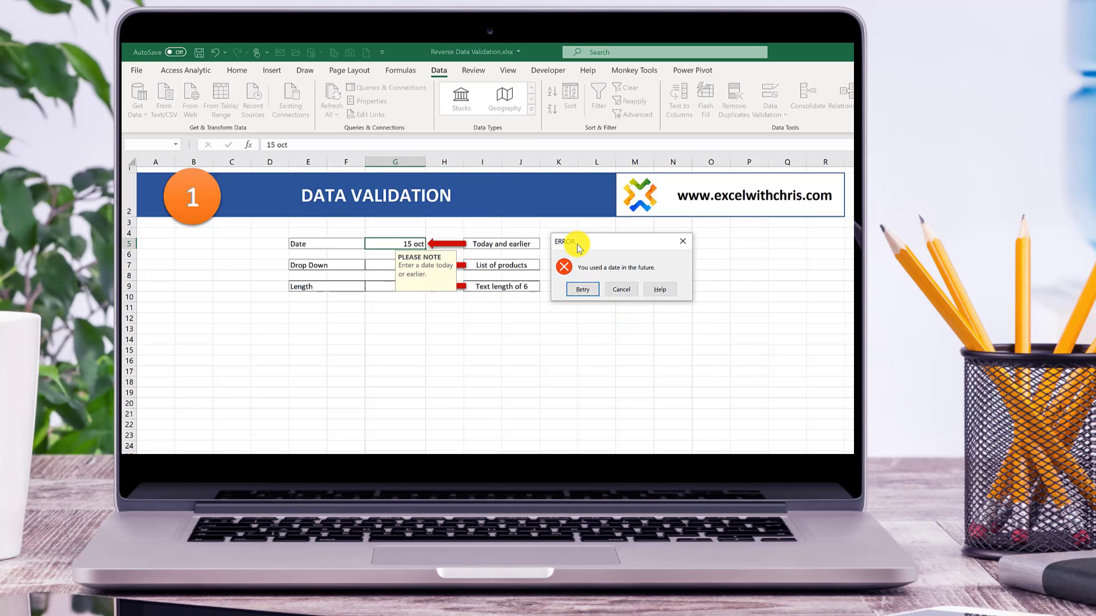
# - Retry the Date cell entry with the date 7 oct
pyautogui.click(583, 289)
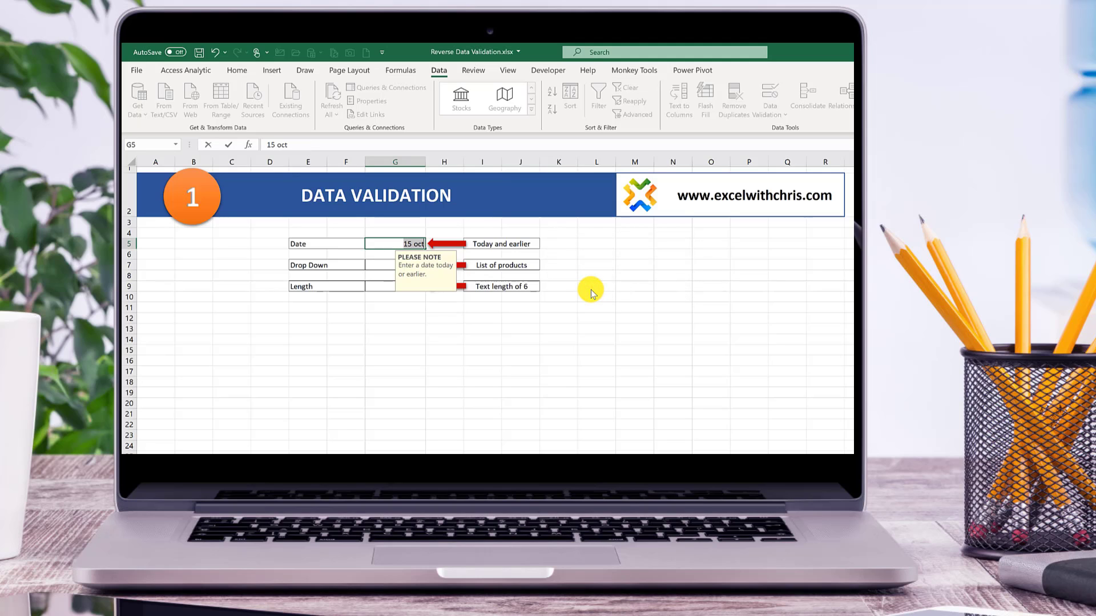
pyautogui.write('7 oct')
pyautogui.press('Return')
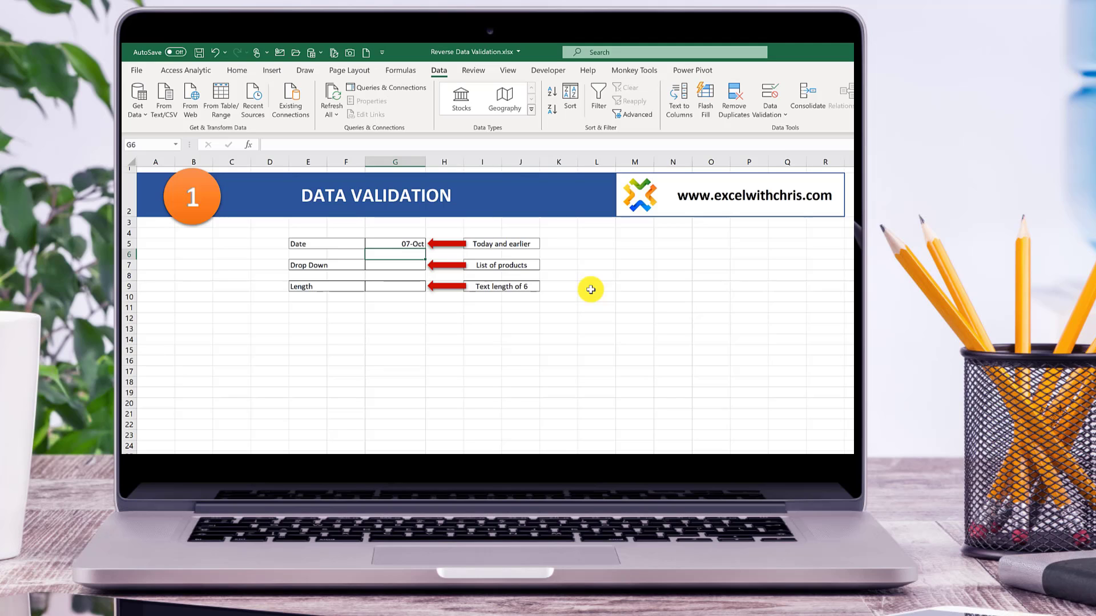
# - Enter the product list Apples, Pears and Grapes in cells N5 to N7
pyautogui.click(403, 265)
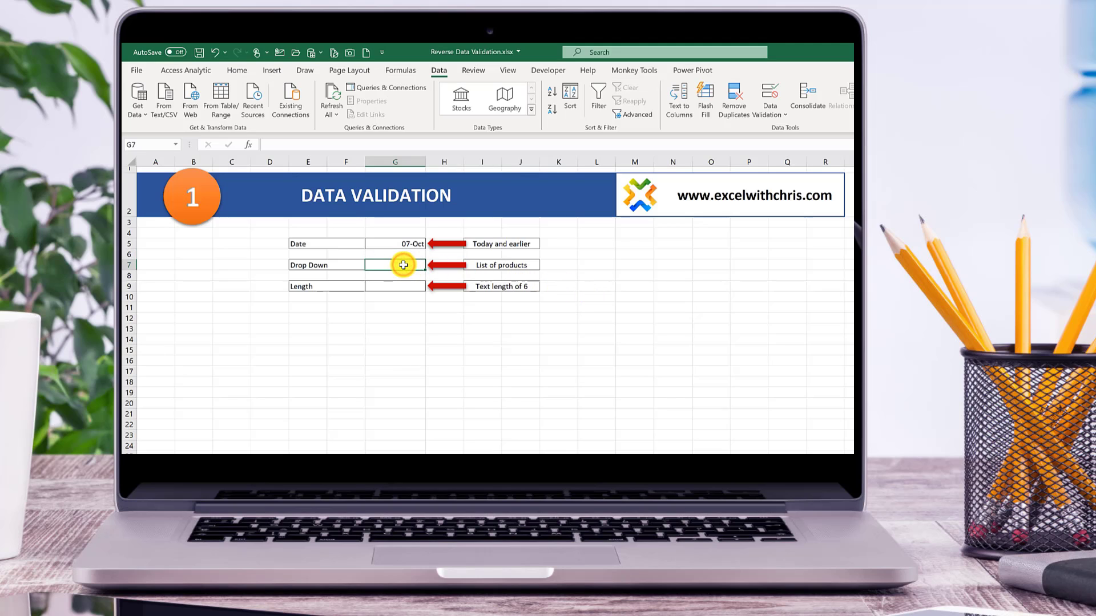
pyautogui.click(673, 244)
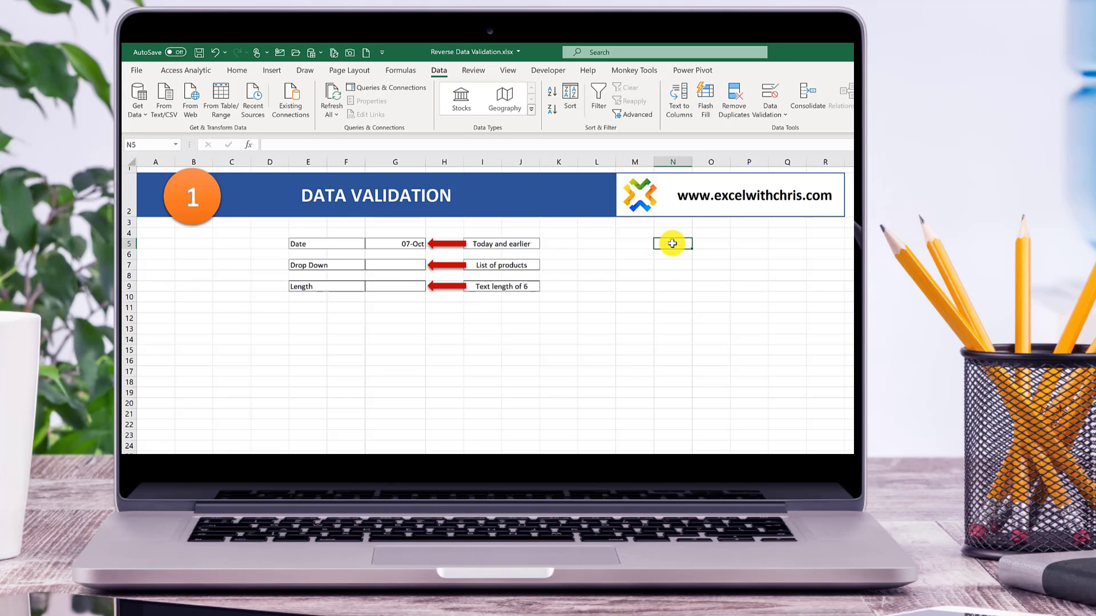
pyautogui.write('App')
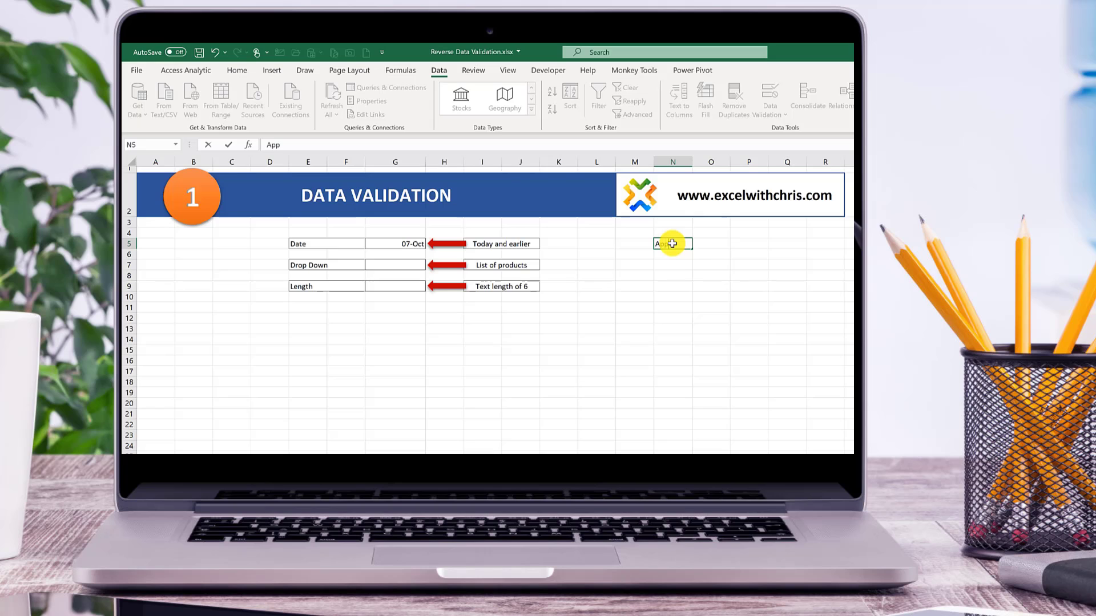
pyautogui.write('les')
pyautogui.press('Return')
pyautogui.write('Pe')
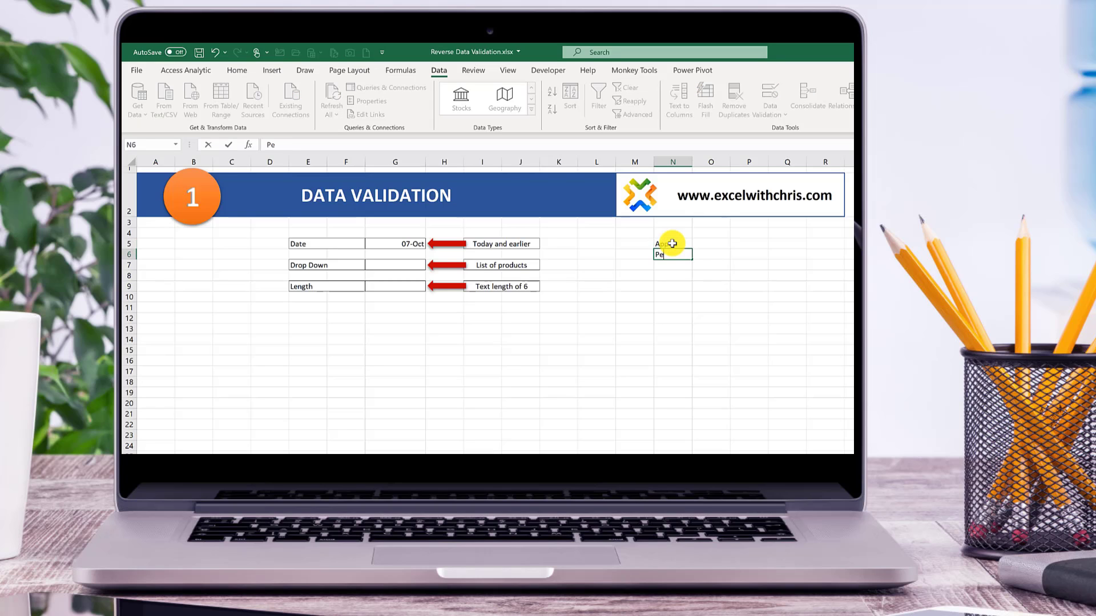
pyautogui.write('ars')
pyautogui.press('Return')
pyautogui.write('Gr')
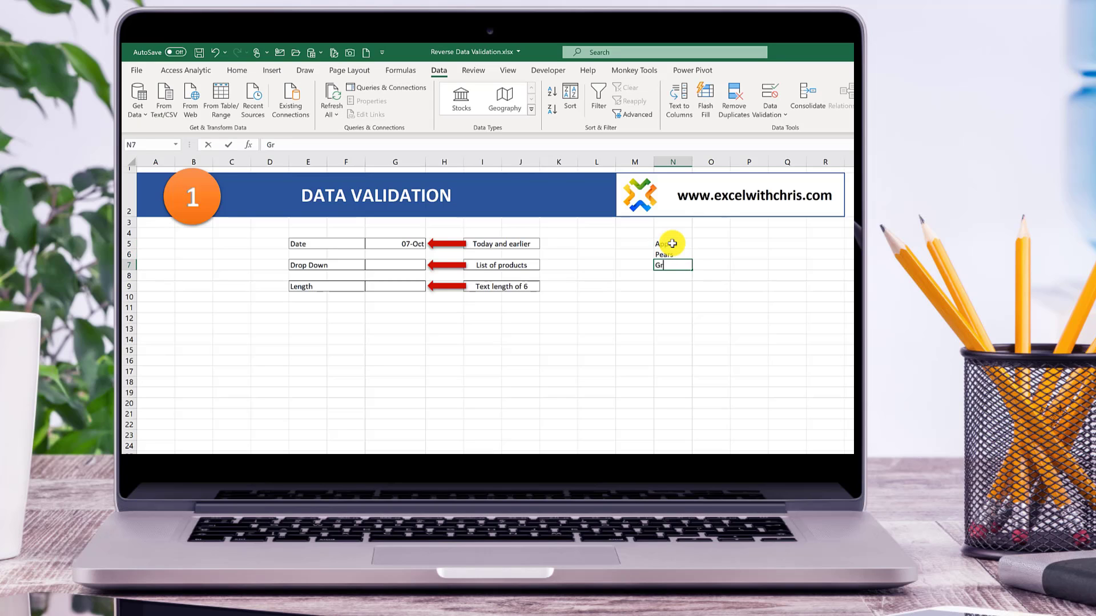
pyautogui.write('apes')
pyautogui.press('Return')
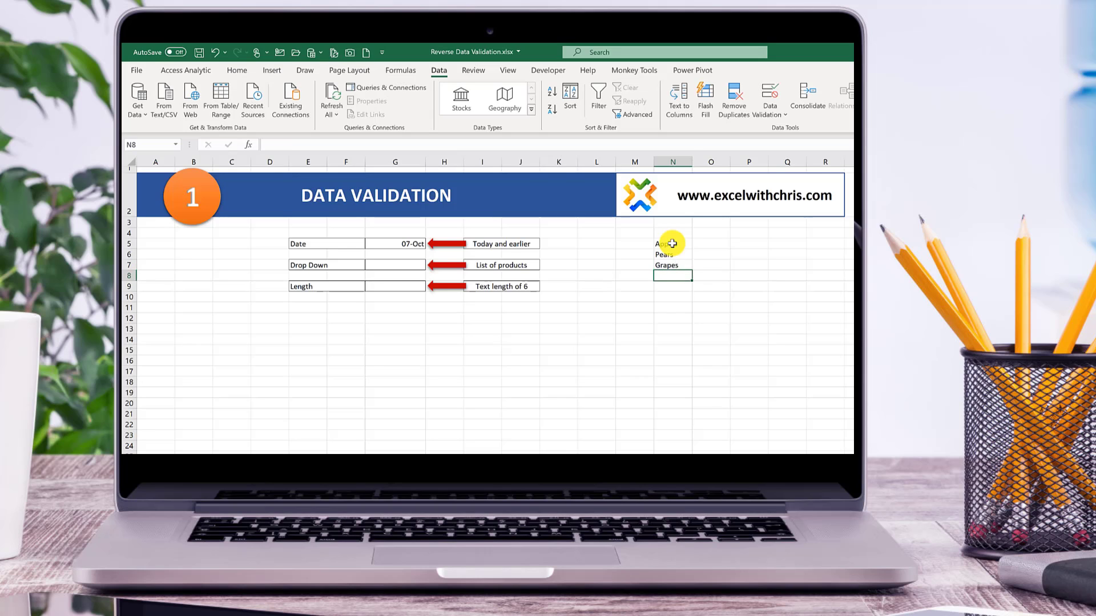
pyautogui.moveTo(672, 243); pyautogui.dragTo(680, 267)
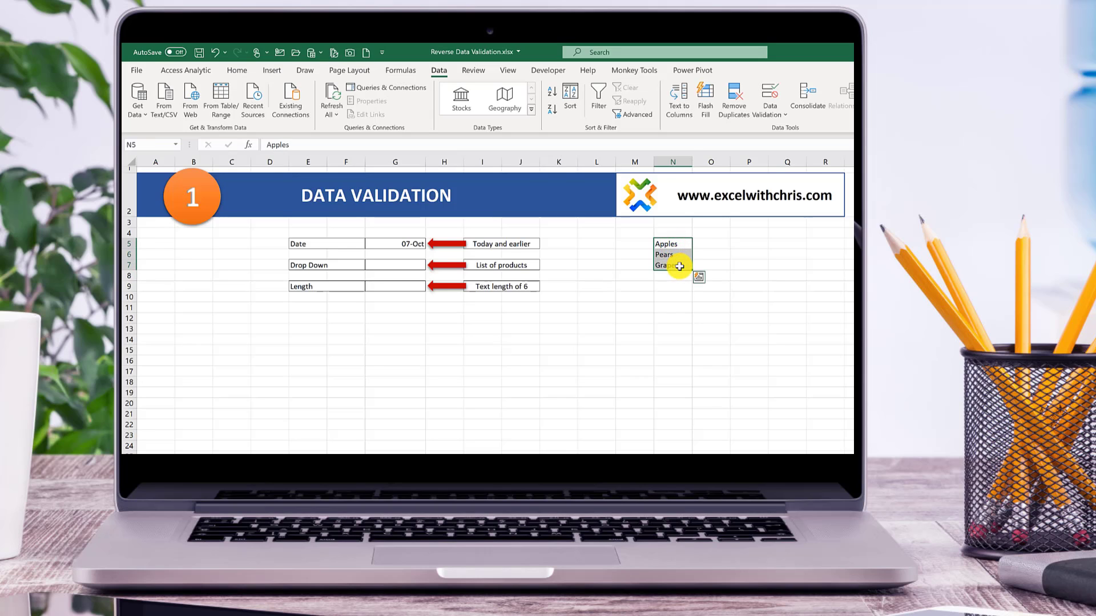
# - Apply list validation to the Drop Down cell G7, using the products in N5:N7 as the source
pyautogui.click(375, 265)
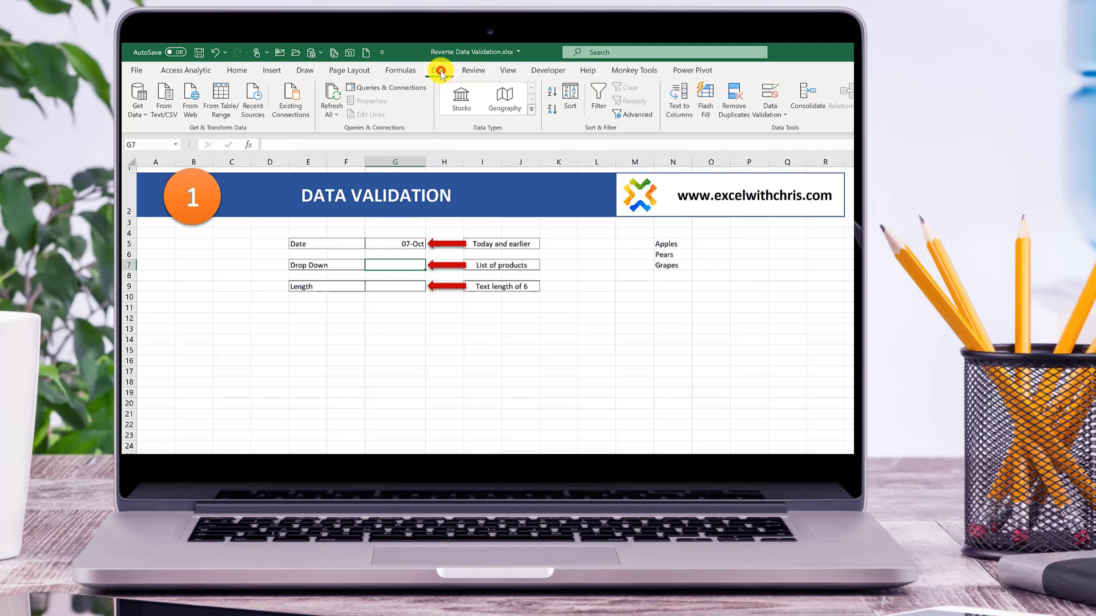
pyautogui.click(764, 96)
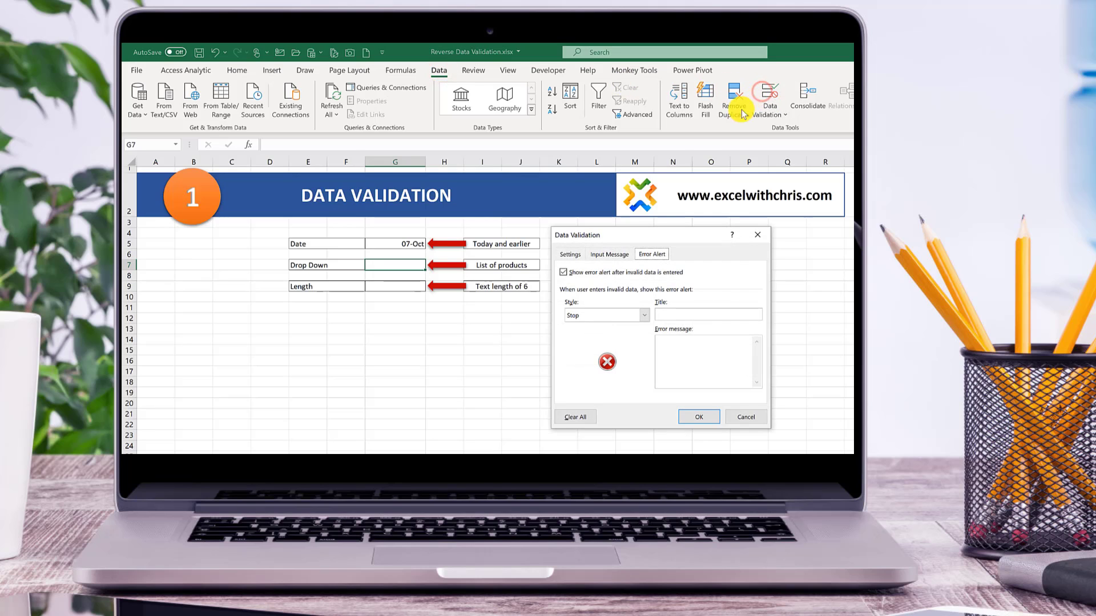
pyautogui.click(572, 254)
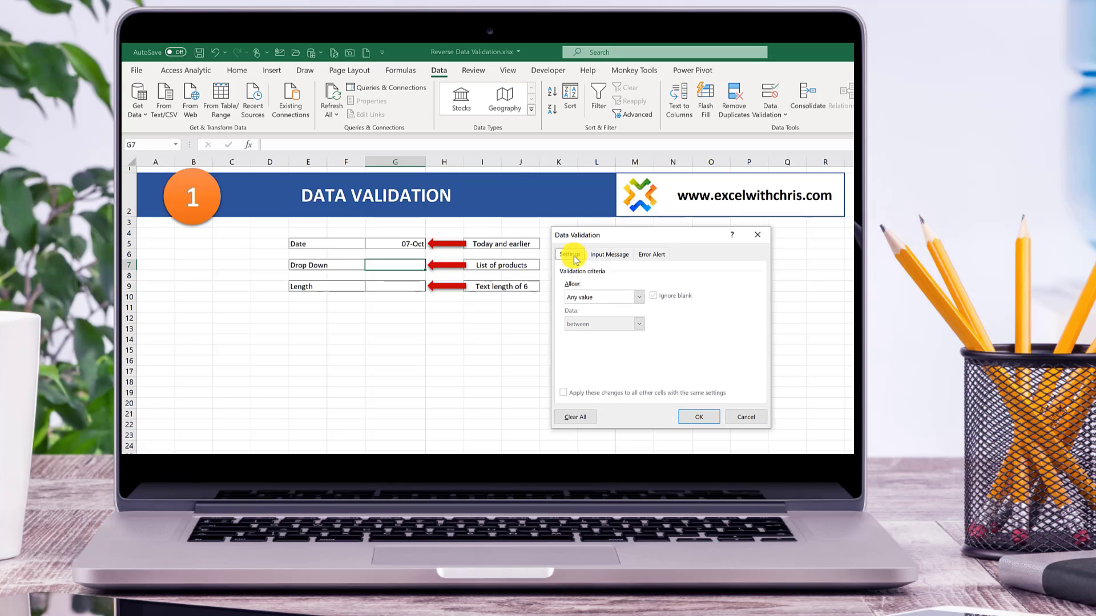
pyautogui.click(588, 297)
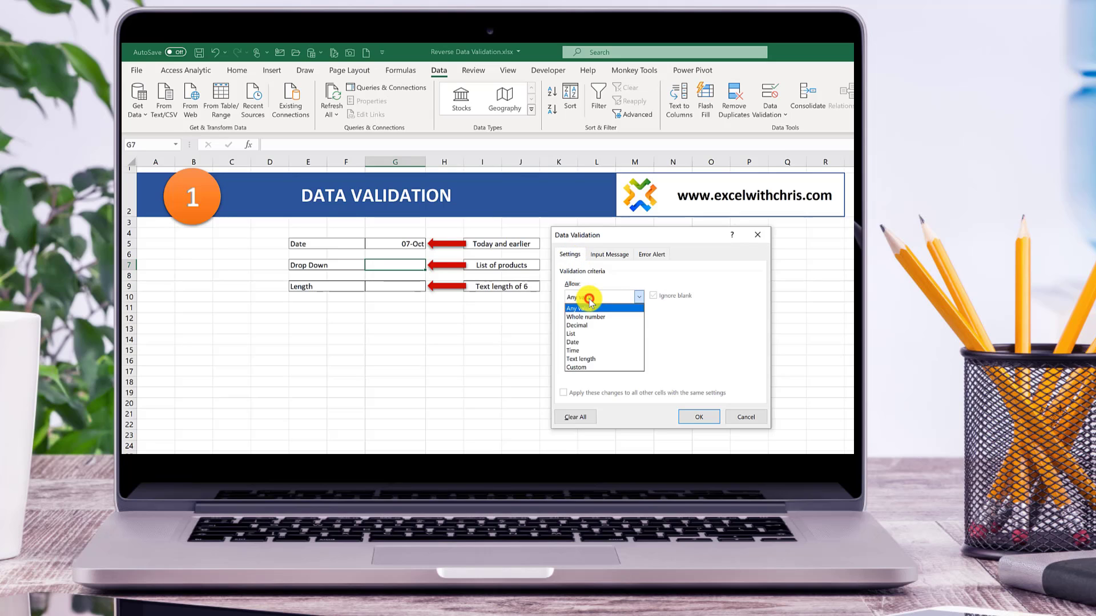
pyautogui.click(573, 334)
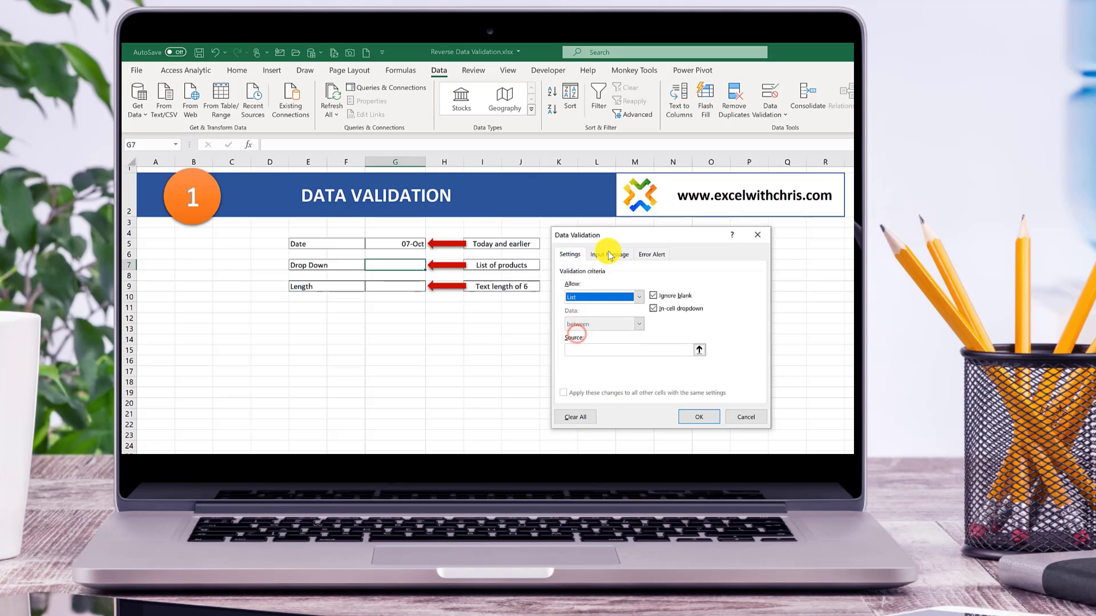
pyautogui.moveTo(617, 233); pyautogui.dragTo(782, 237)
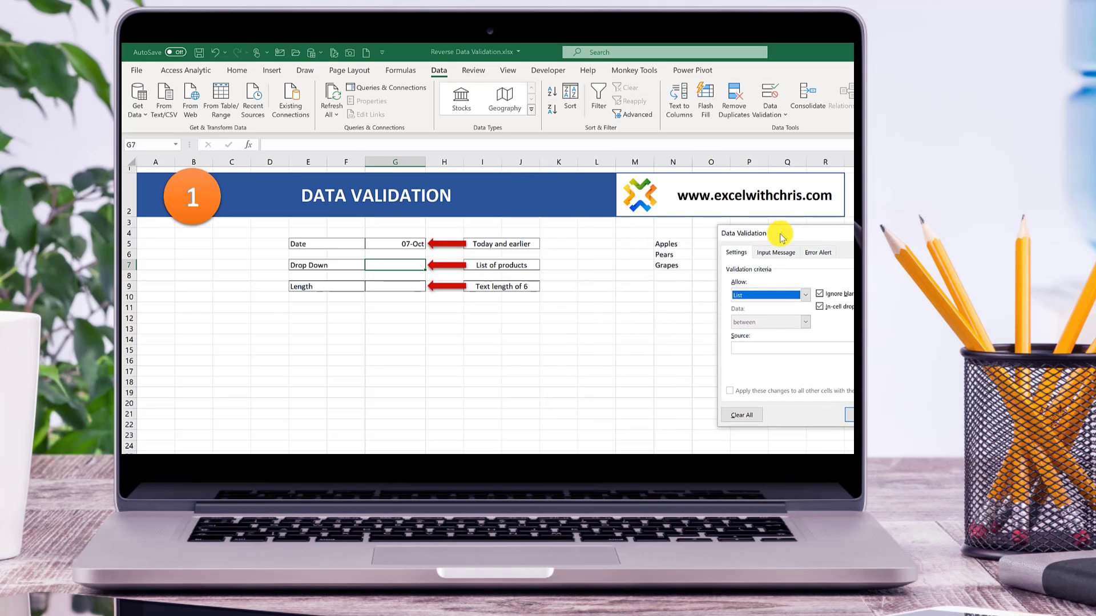
pyautogui.click(740, 351)
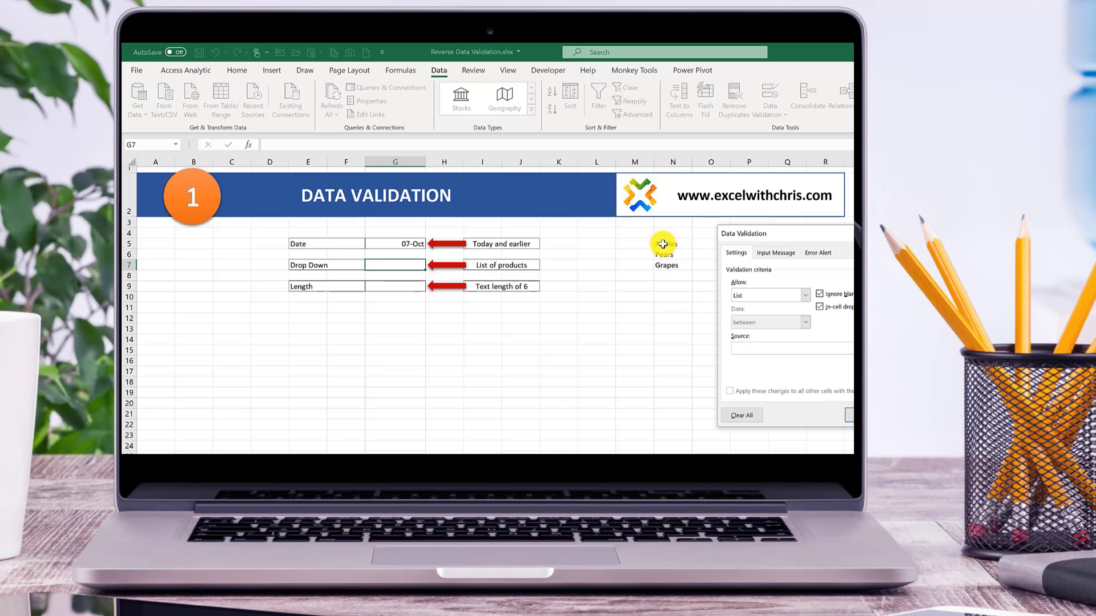
pyautogui.moveTo(661, 244); pyautogui.dragTo(666, 264)
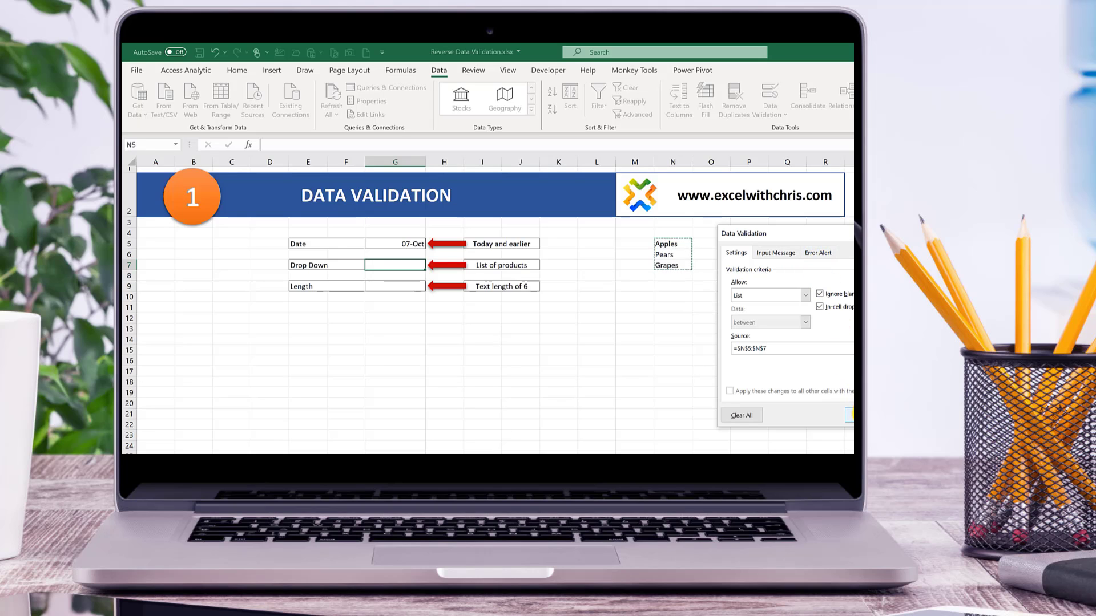
pyautogui.click(850, 416)
pyautogui.click(650, 340)
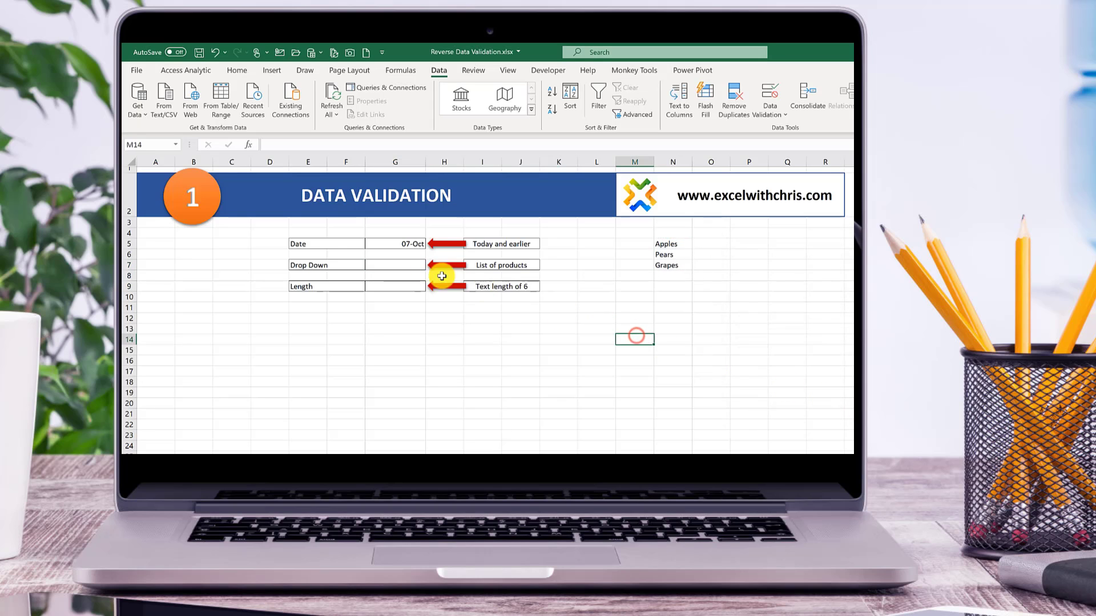
# - Test the product list in cell G7 by choosing Pears, and change the selection to Apples
pyautogui.click(410, 266)
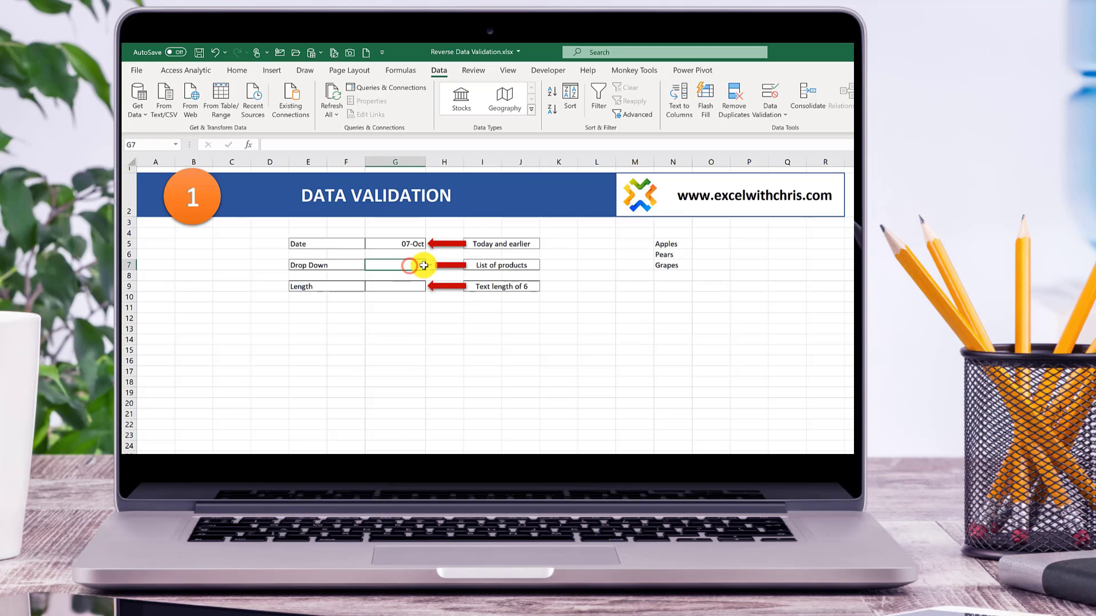
pyautogui.click(429, 266)
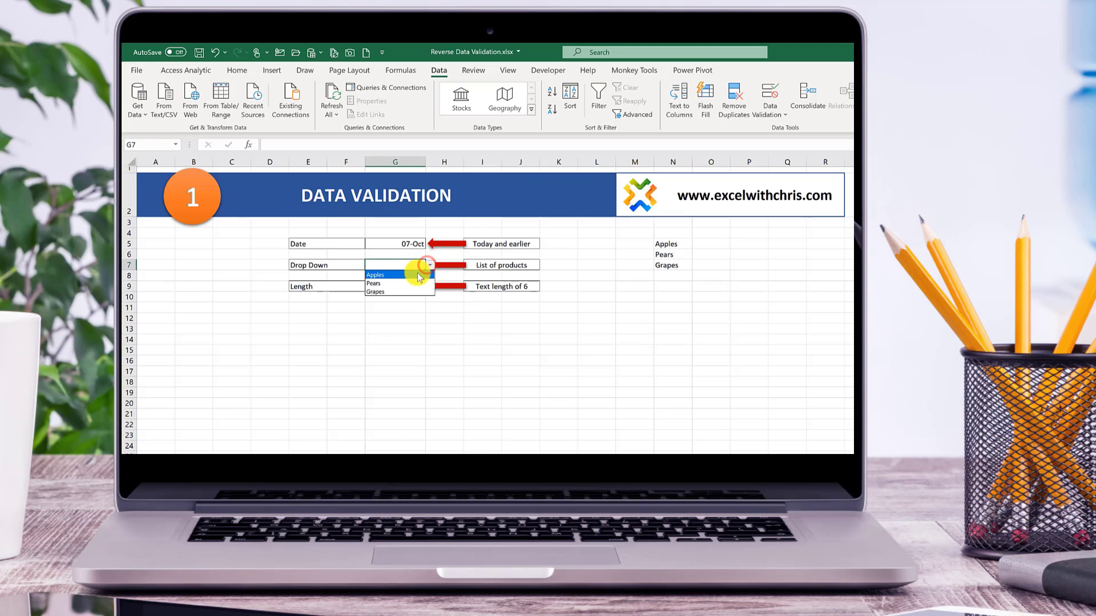
pyautogui.click(401, 287)
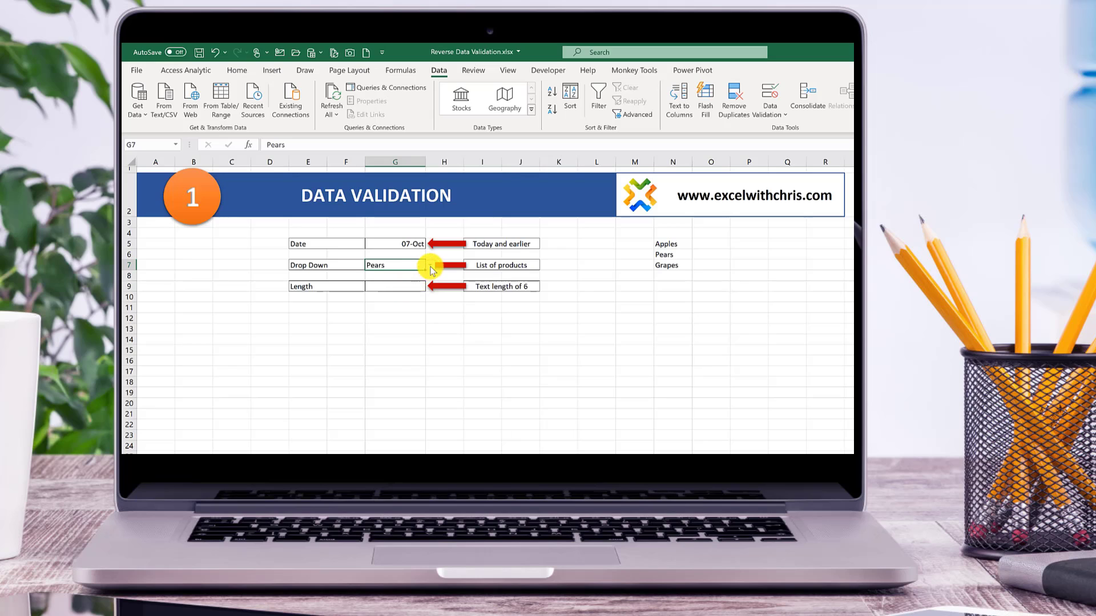
pyautogui.click(430, 265)
pyautogui.click(407, 275)
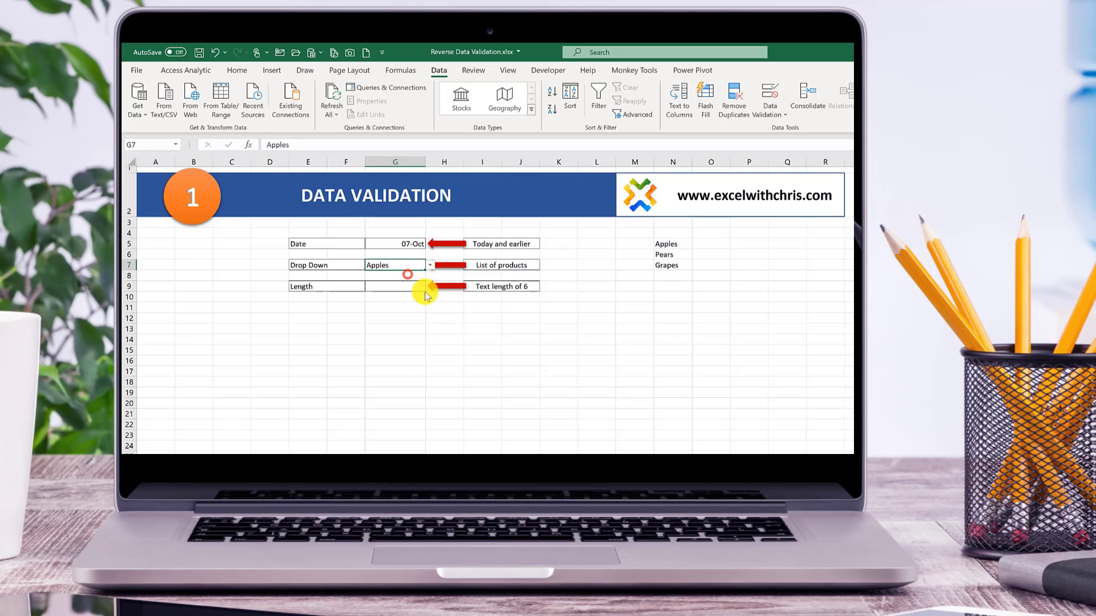
pyautogui.click(454, 321)
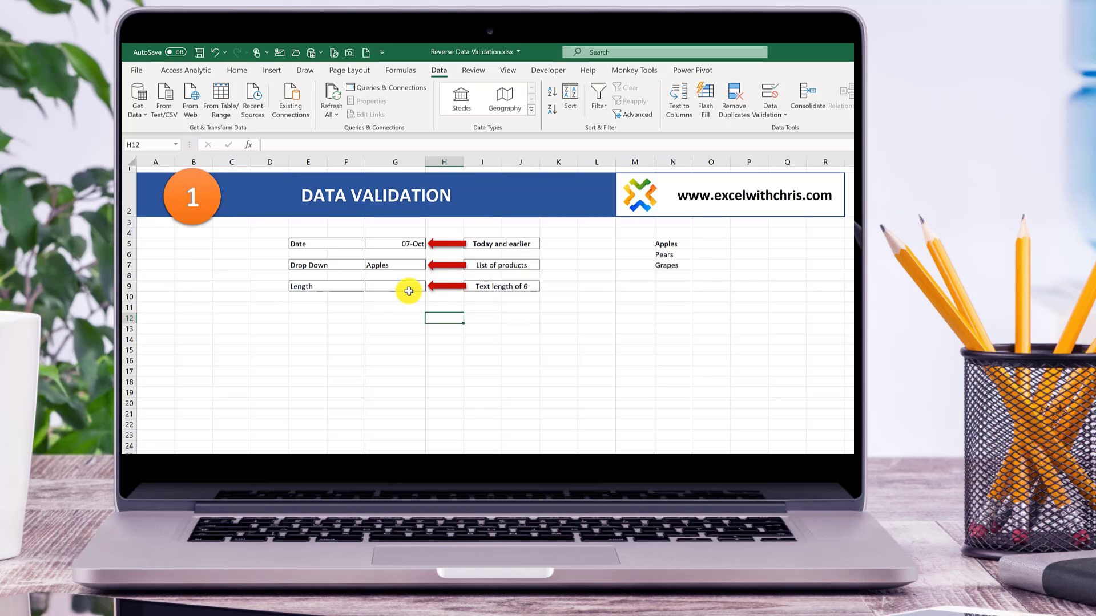
# - Set the Length cell G9's validation criteria to a text length equal to 6
pyautogui.click(381, 287)
pyautogui.click(436, 70)
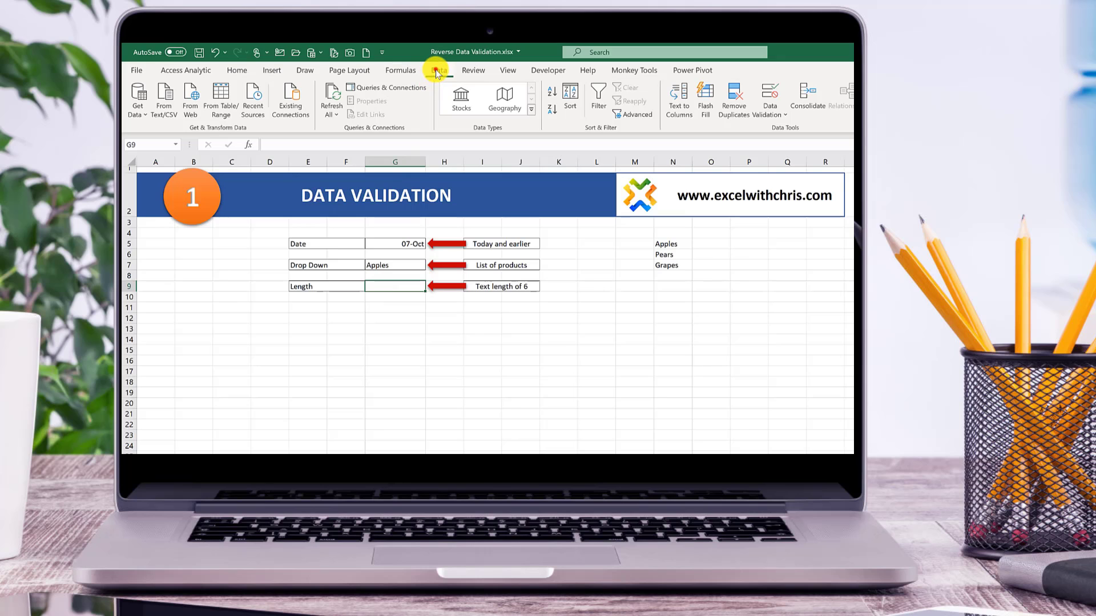
pyautogui.click(771, 92)
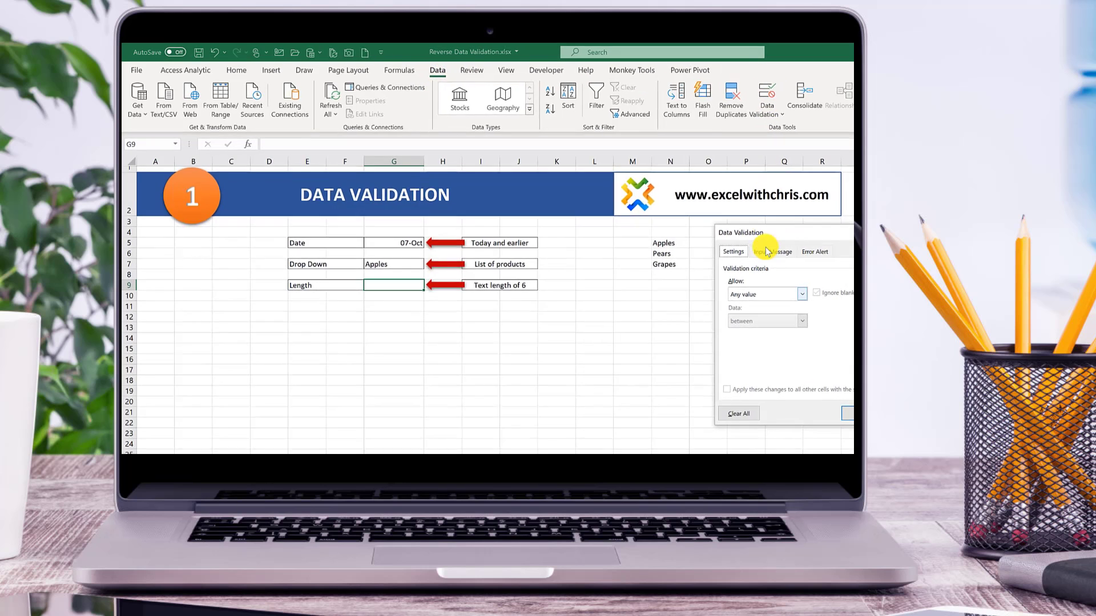
pyautogui.click(767, 295)
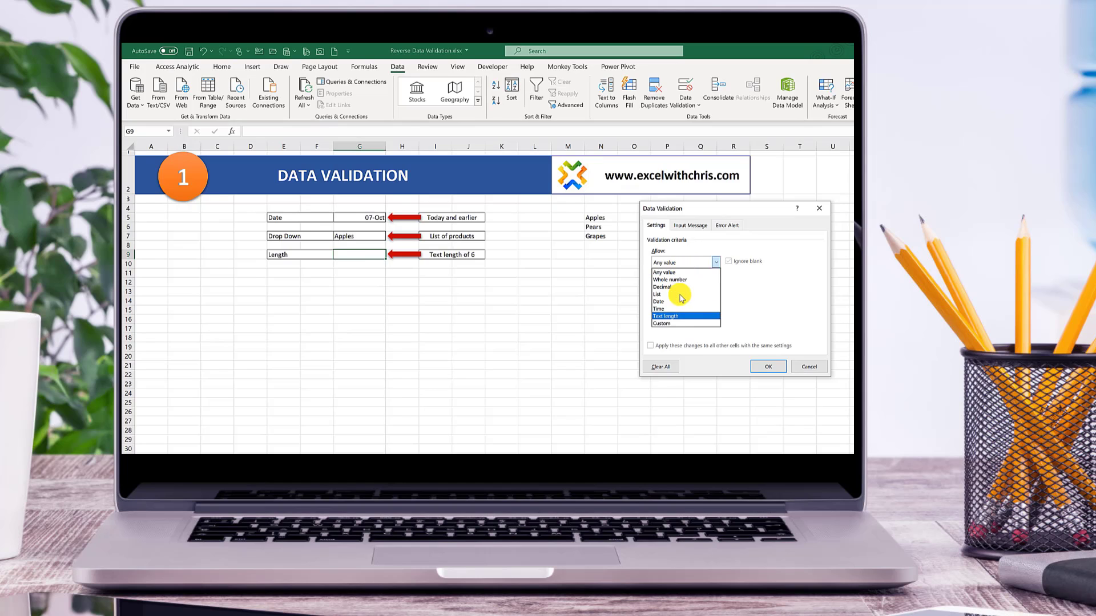
pyautogui.click(683, 317)
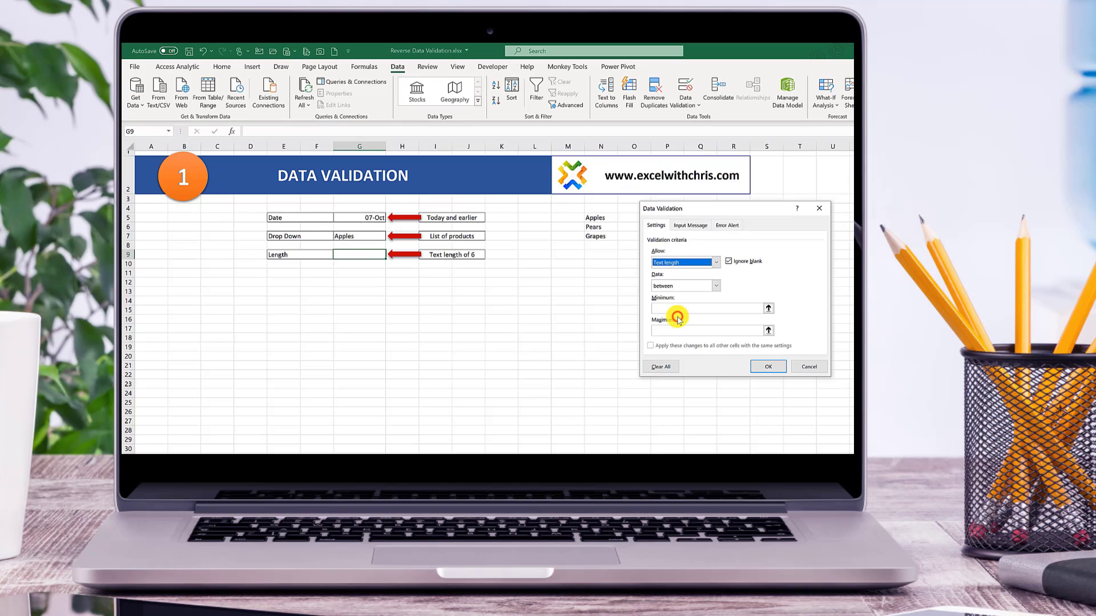
pyautogui.click(715, 287)
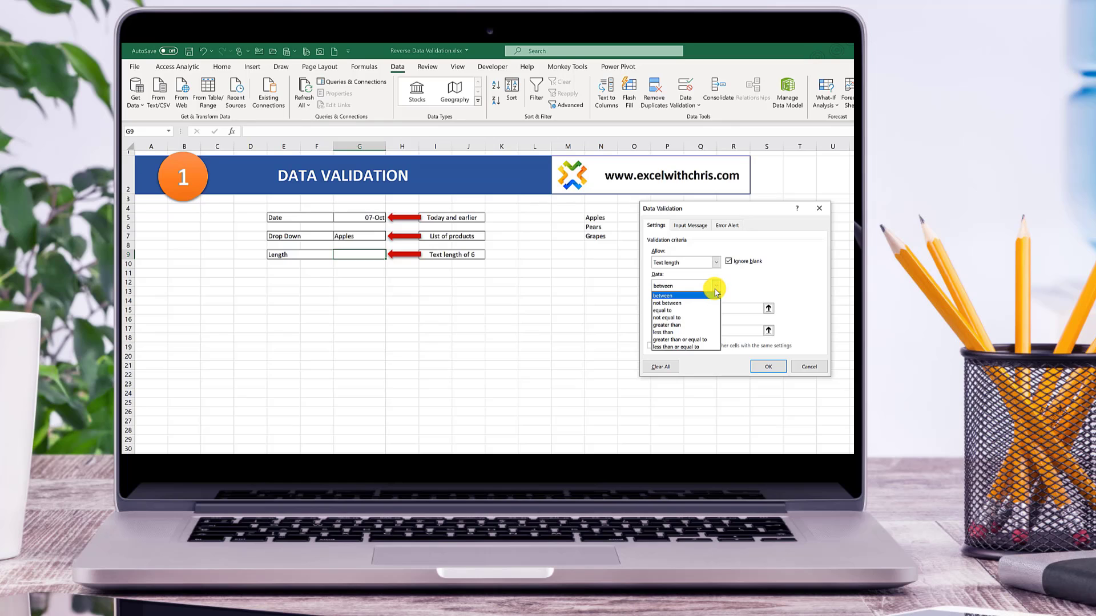
pyautogui.click(665, 310)
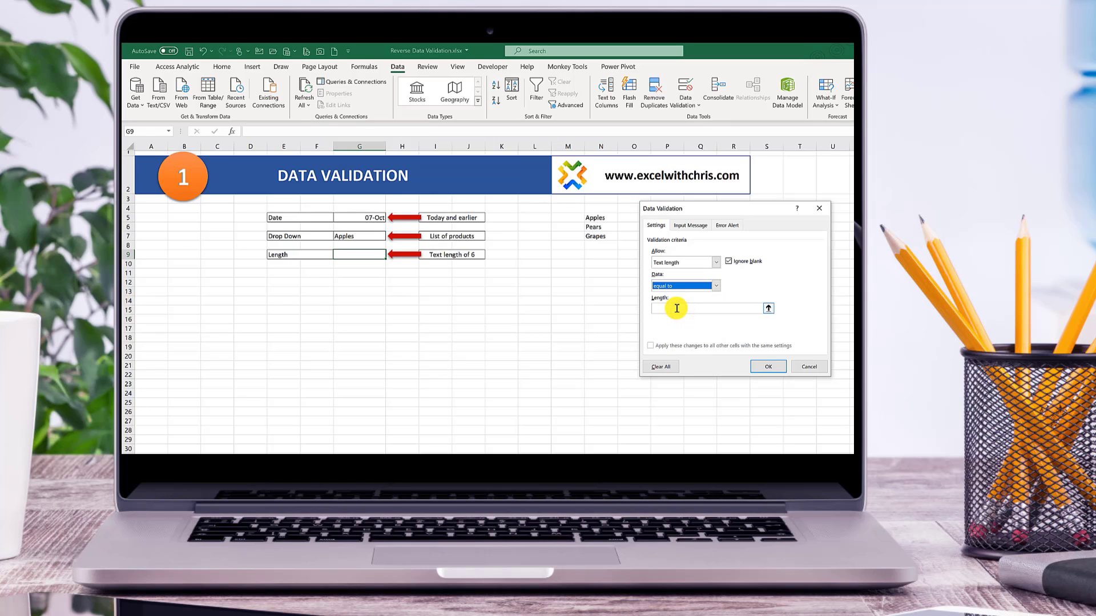
pyautogui.click(677, 308)
pyautogui.write('6')
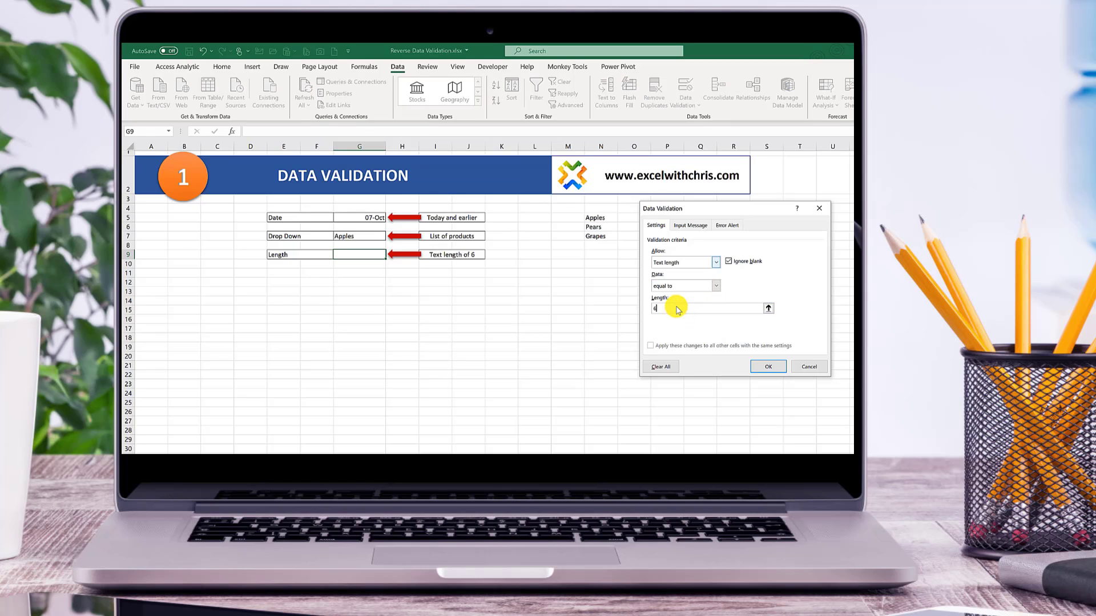
# - Add an input message to the Length cell G9 titled "PLEASE NOTE" with the text "Only 6 characters allowed."
pyautogui.click(688, 224)
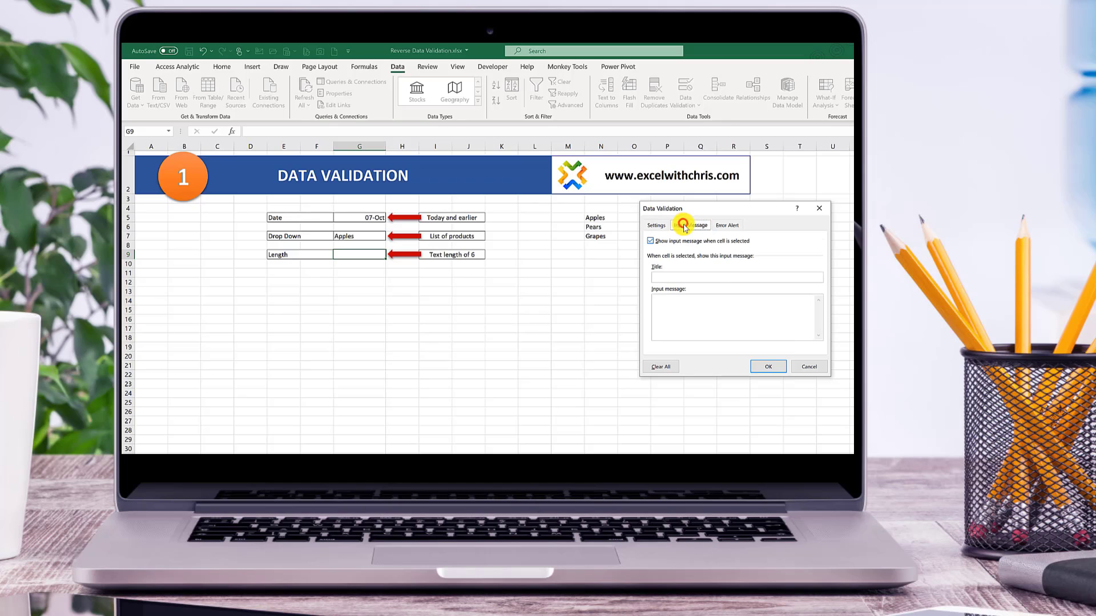
pyautogui.click(711, 279)
pyautogui.write('PLEASE NOTE')
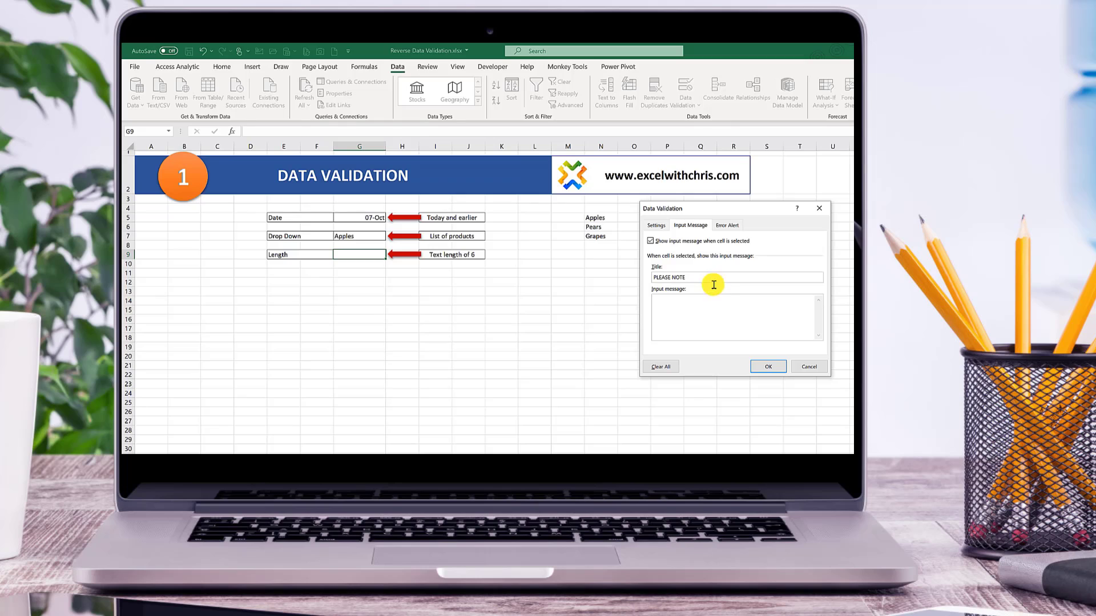
pyautogui.click(722, 304)
pyautogui.write('Only ')
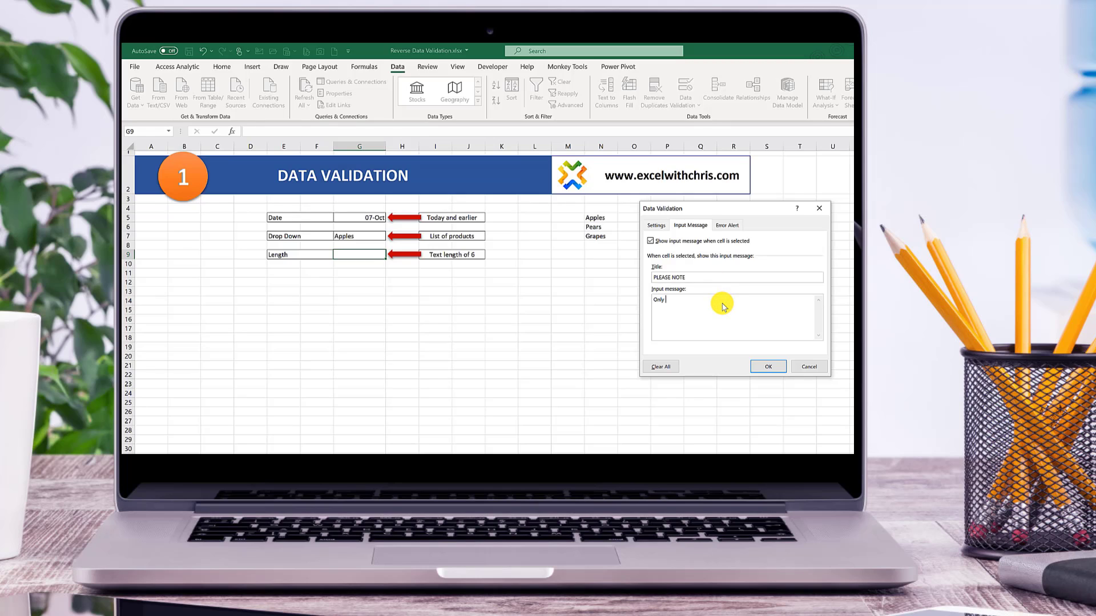
pyautogui.write('6 characters allowed.')
# - Add a Stop error alert titled "ERROR" with the message "To many characters." and apply the validation to cell G9
pyautogui.click(728, 225)
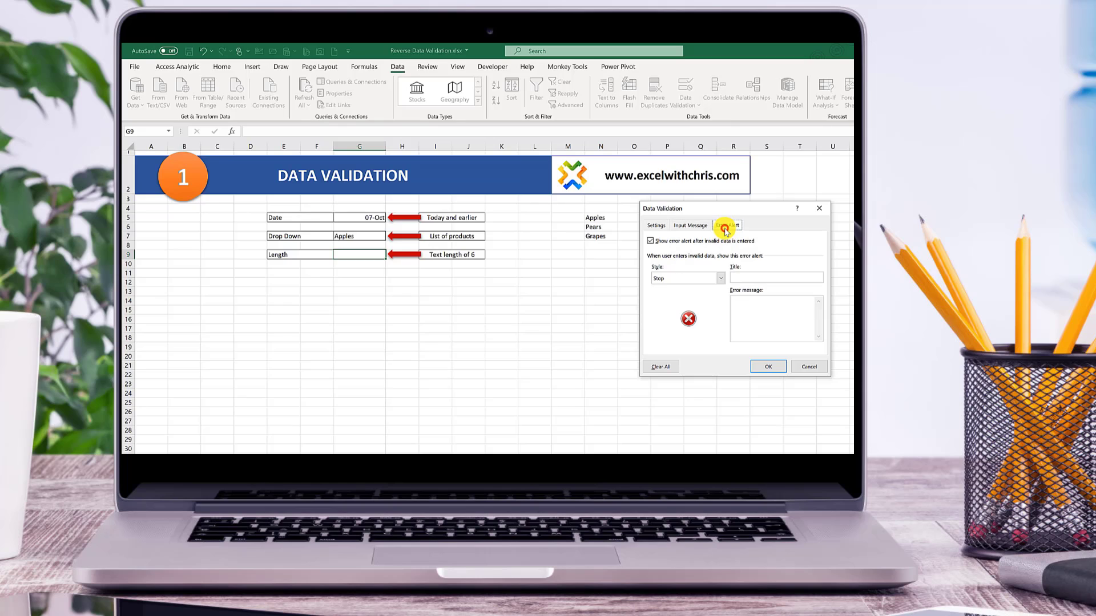
pyautogui.click(749, 279)
pyautogui.write('ERROR')
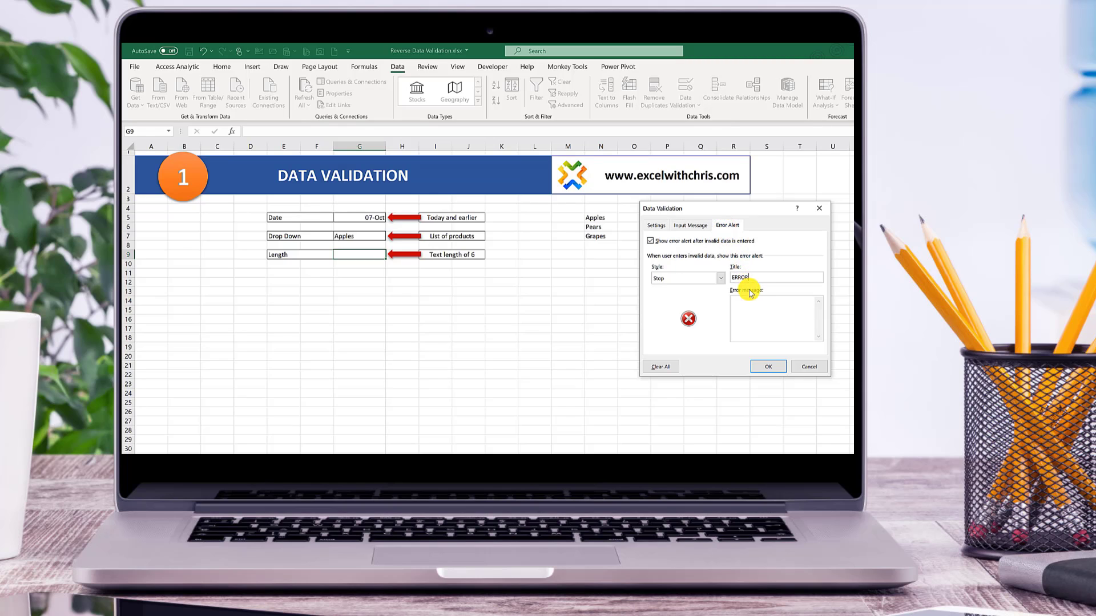
pyautogui.click(749, 304)
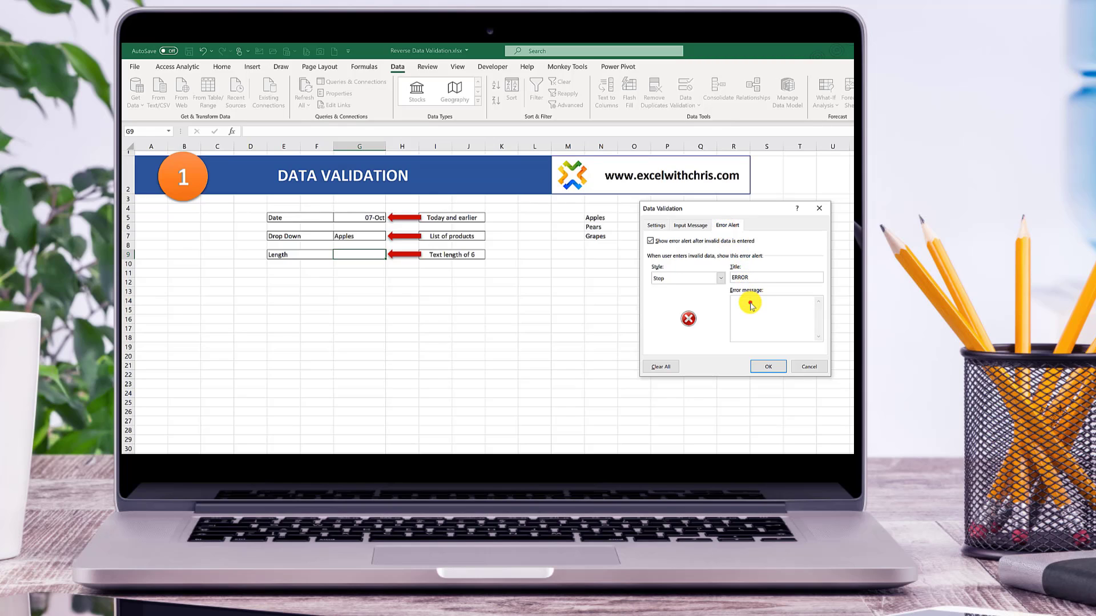
pyautogui.write('To many characters.')
pyautogui.click(768, 366)
pyautogui.click(511, 294)
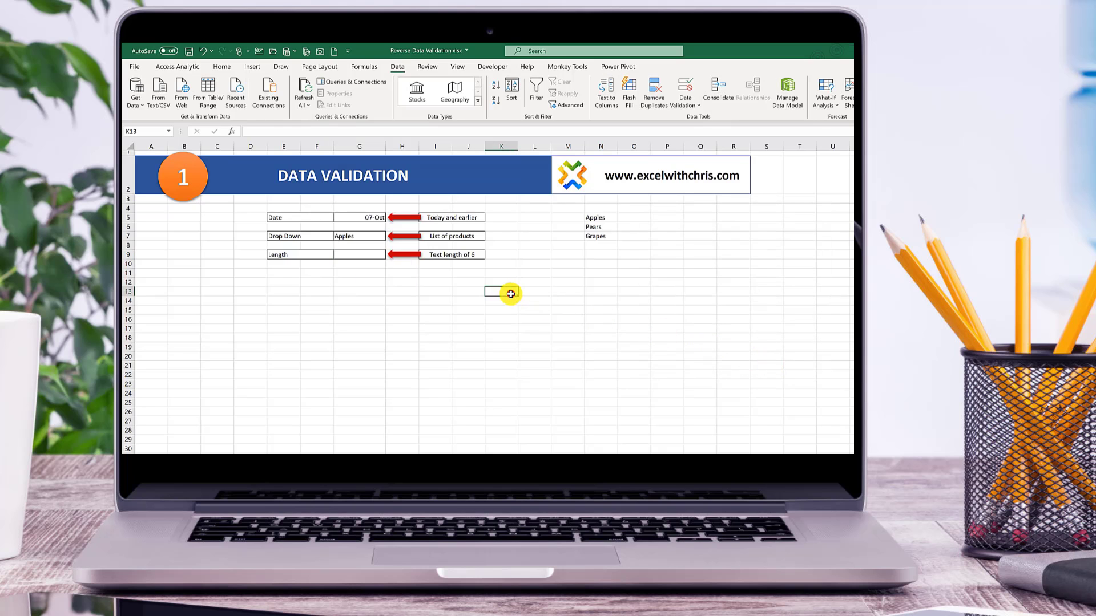
# - Test the length rule in cell G9 by entering 123, and retry with 5rft54
pyautogui.click(360, 255)
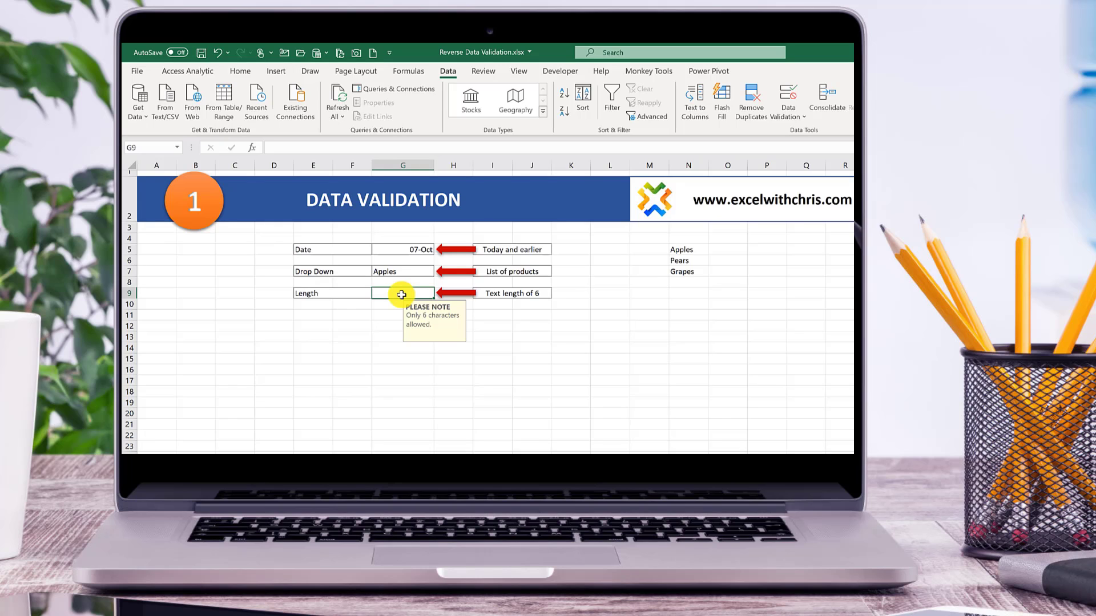
pyautogui.write('123')
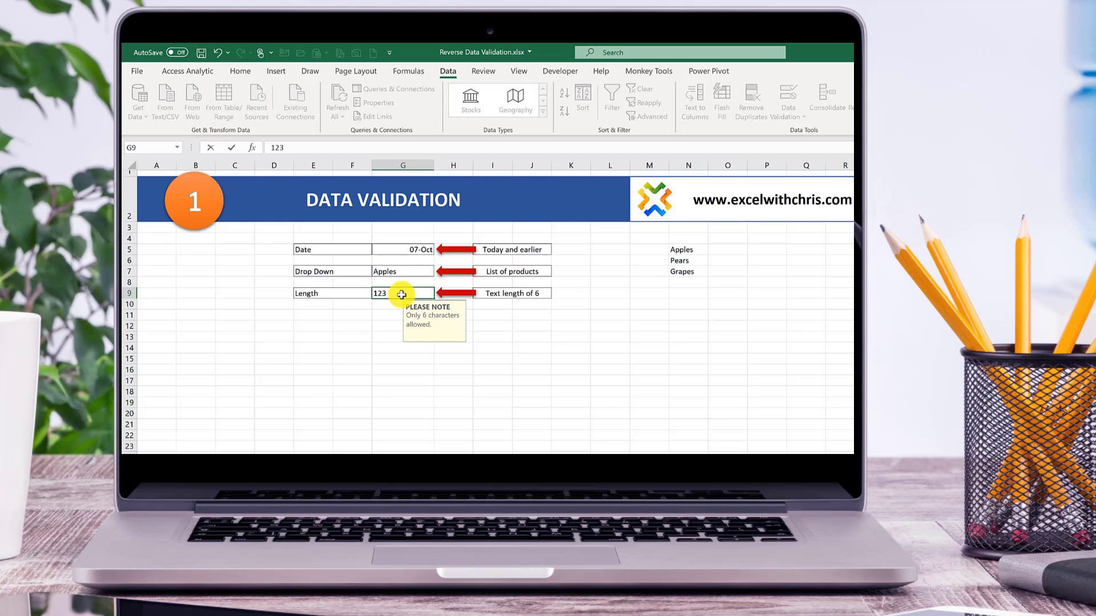
pyautogui.press('Return')
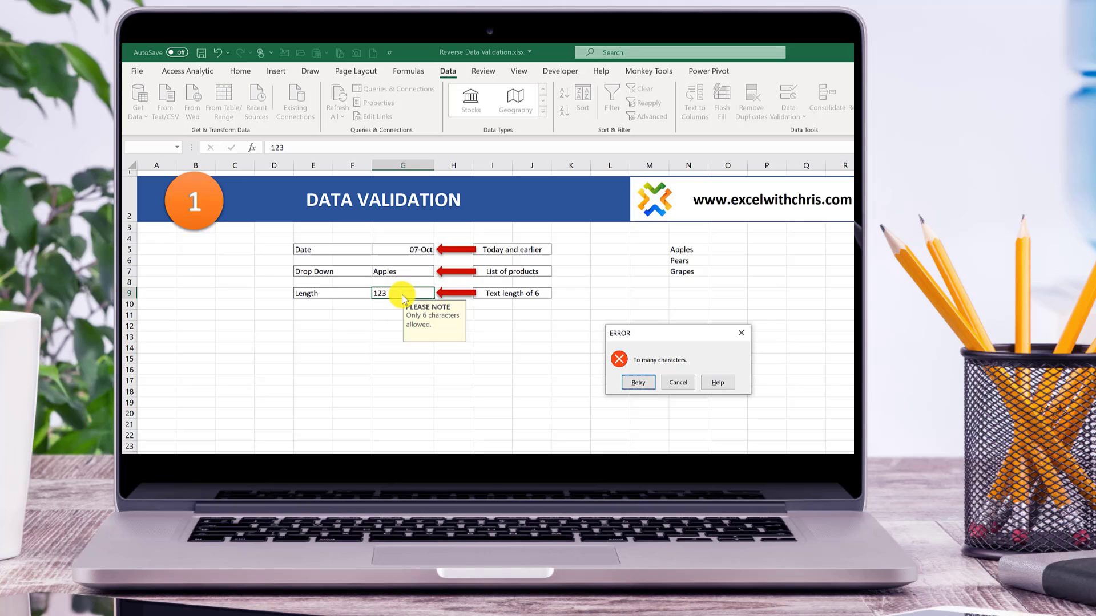
pyautogui.moveTo(637, 333); pyautogui.dragTo(606, 295)
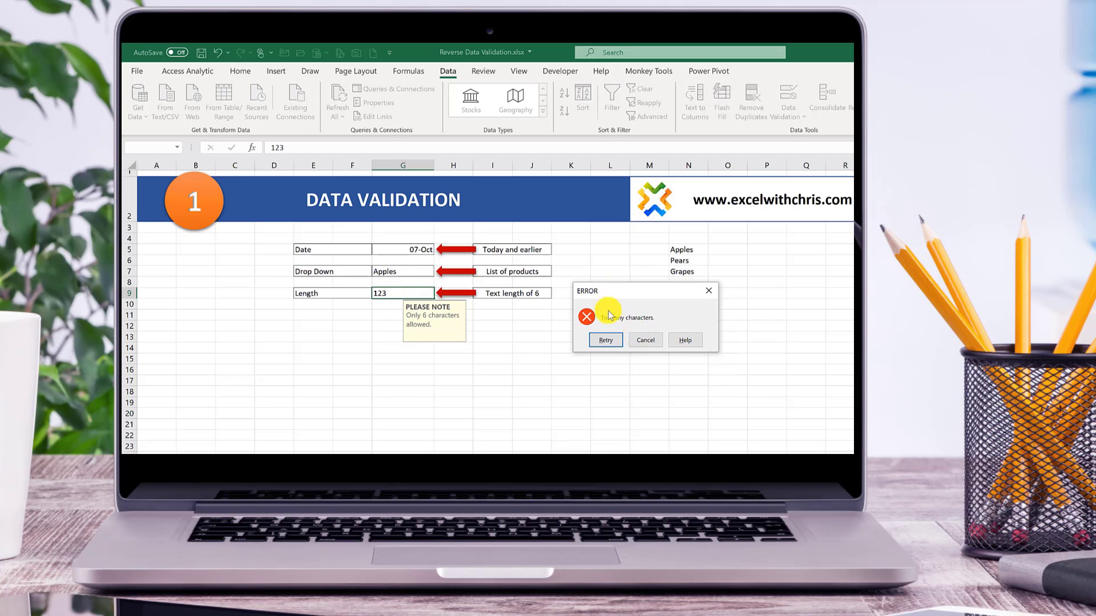
pyautogui.click(615, 342)
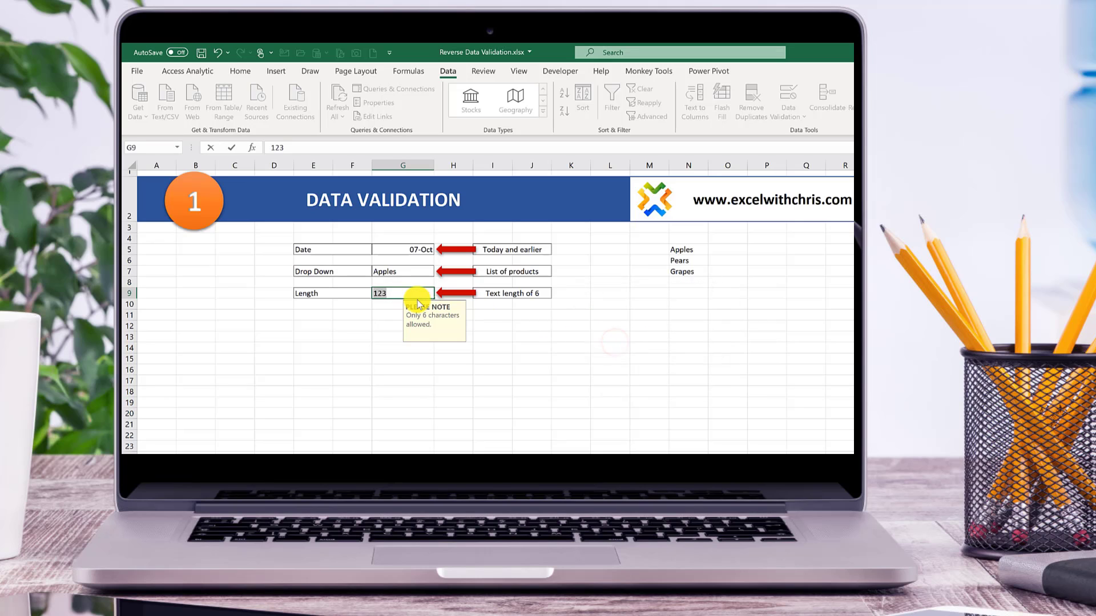
pyautogui.write('5rft54')
pyautogui.press('Return')
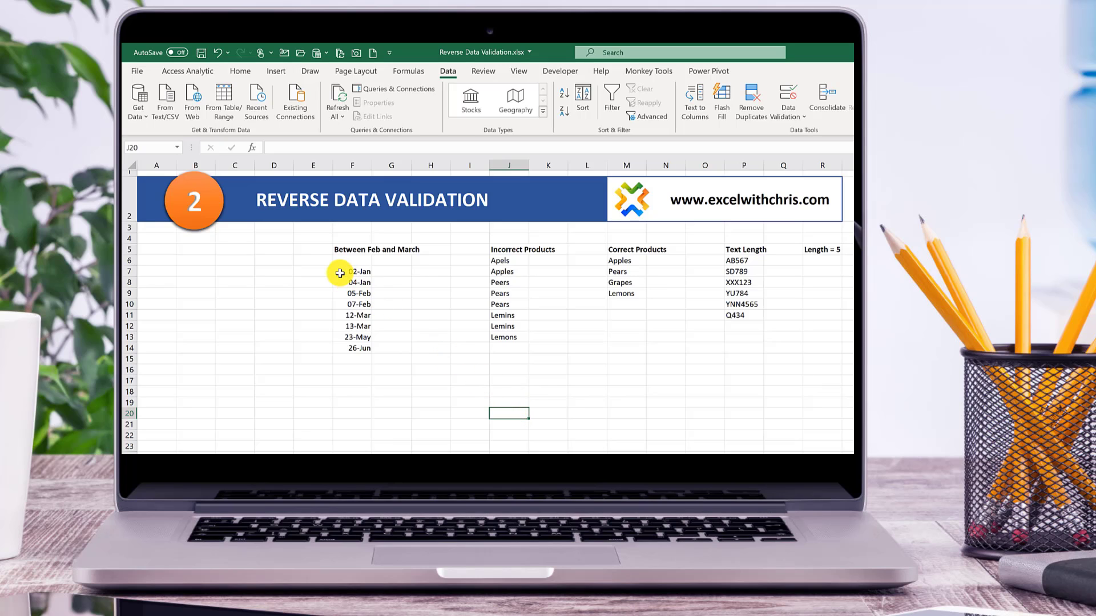
# - Examine the date, product and text length lists on the Reverse Data Validation sheet, checking F7:F14 for dates outside February and March
pyautogui.moveTo(340, 273); pyautogui.dragTo(351, 348)
pyautogui.click(350, 393)
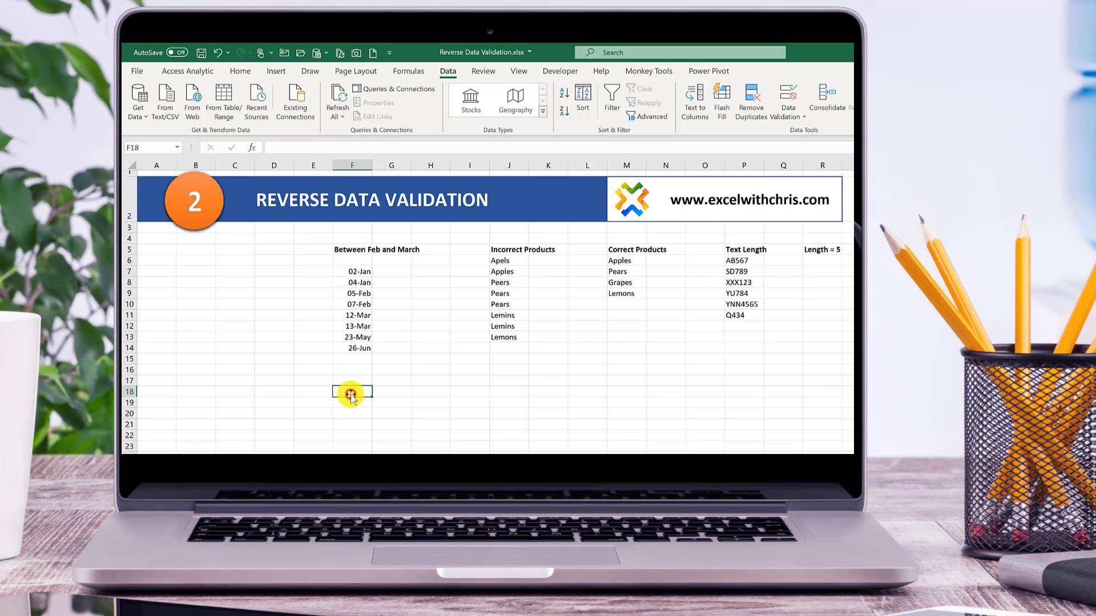
pyautogui.moveTo(496, 260); pyautogui.dragTo(504, 337)
pyautogui.click(597, 433)
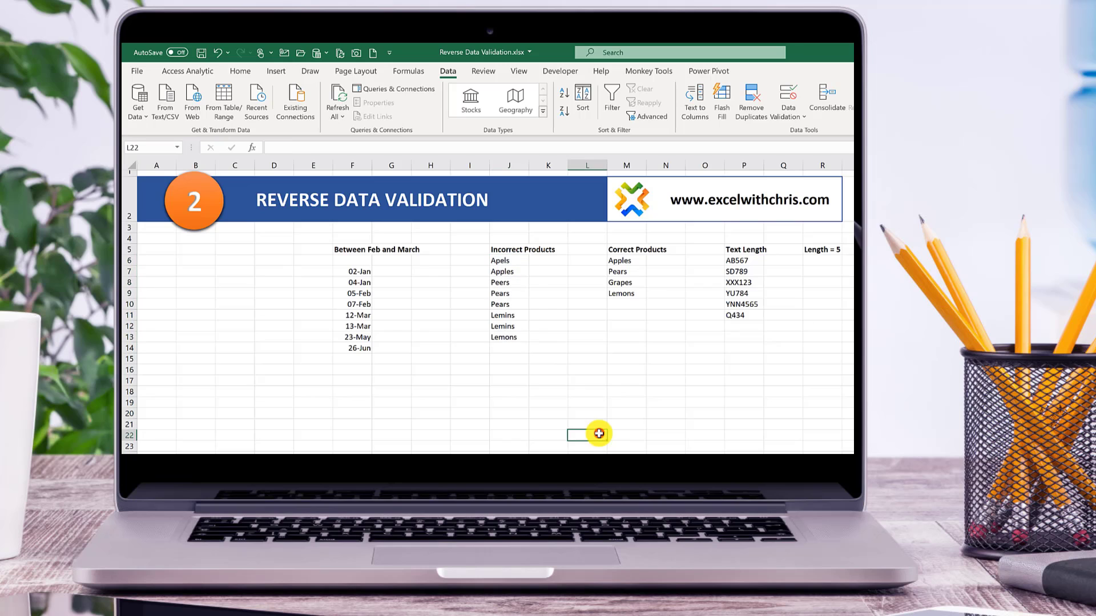
pyautogui.moveTo(732, 262); pyautogui.dragTo(738, 315)
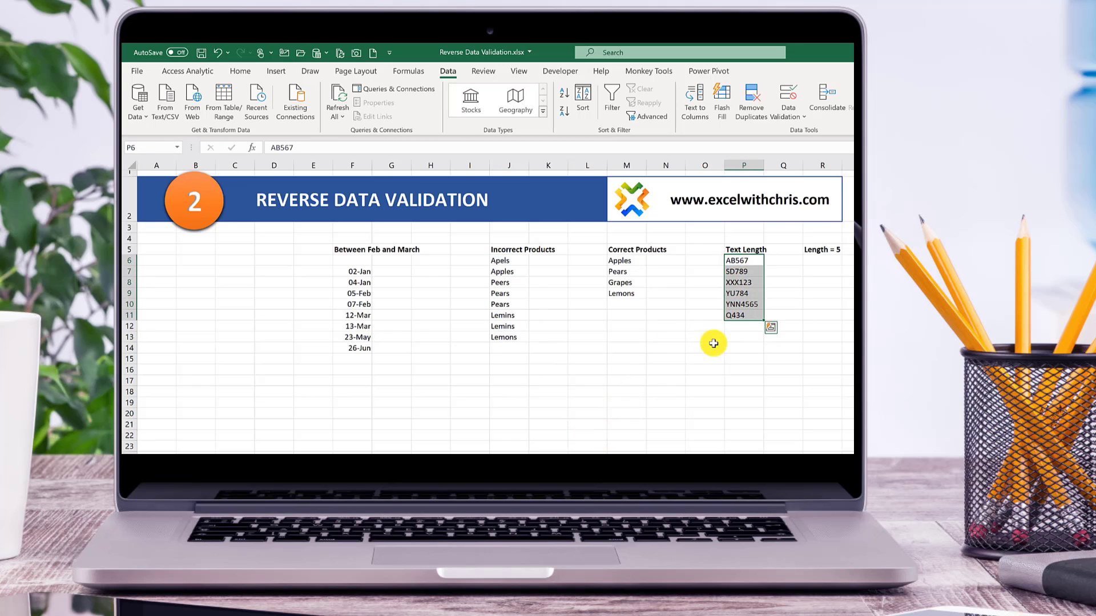
pyautogui.click(695, 366)
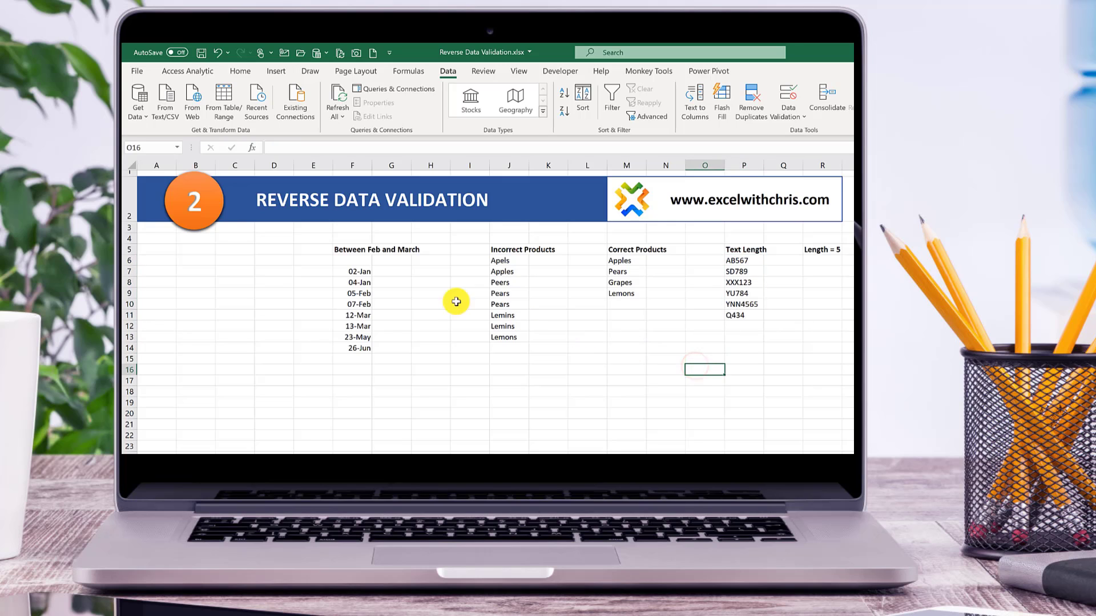
pyautogui.moveTo(343, 271); pyautogui.dragTo(344, 343)
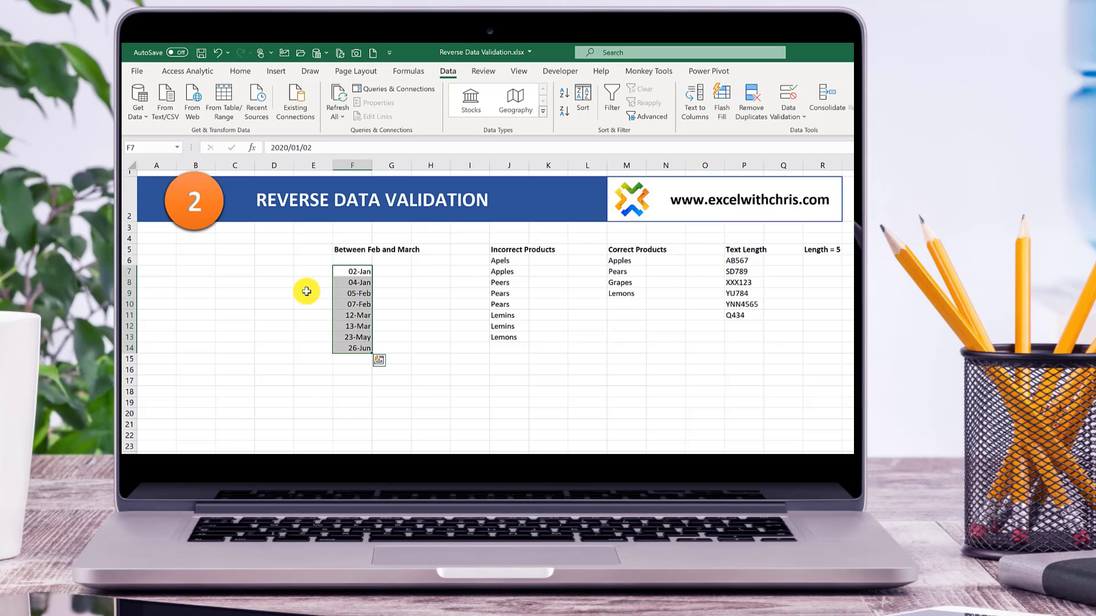
pyautogui.click(322, 302)
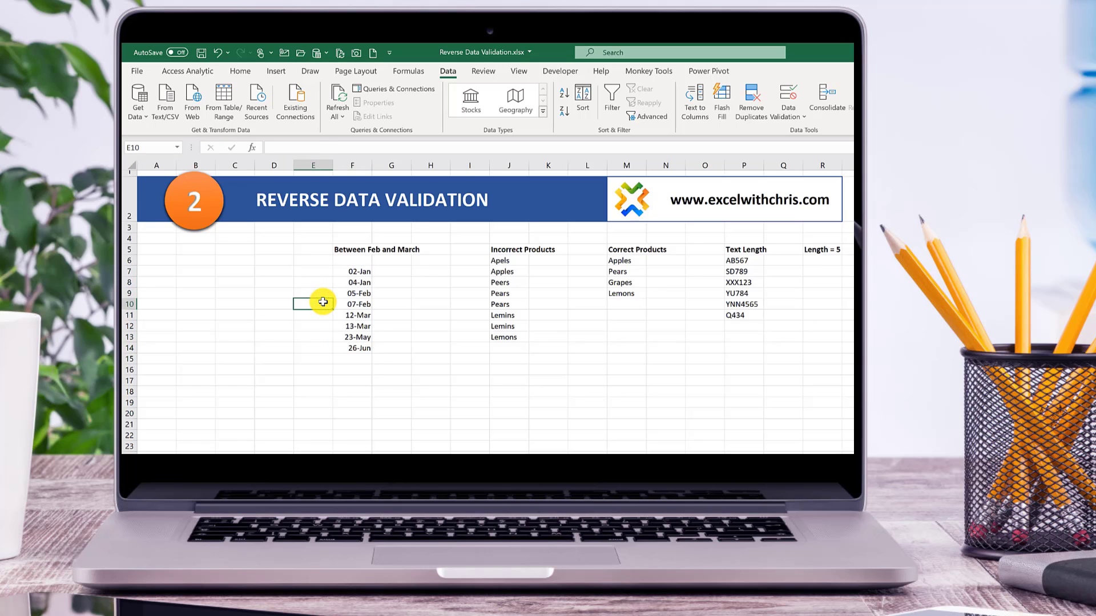
pyautogui.moveTo(344, 271); pyautogui.dragTo(348, 280)
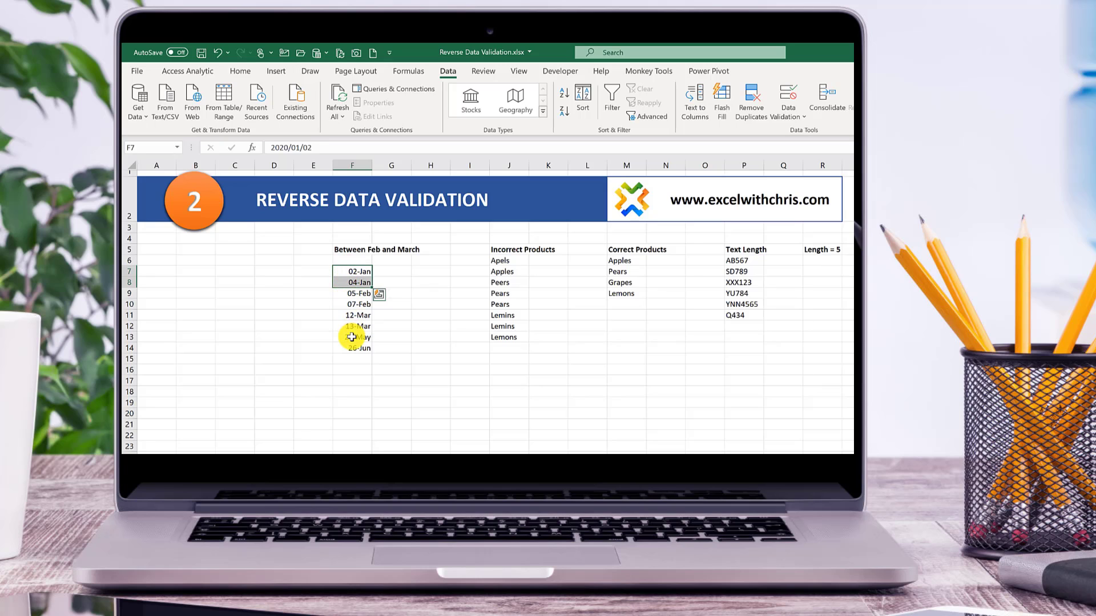
pyautogui.moveTo(351, 337); pyautogui.dragTo(351, 344)
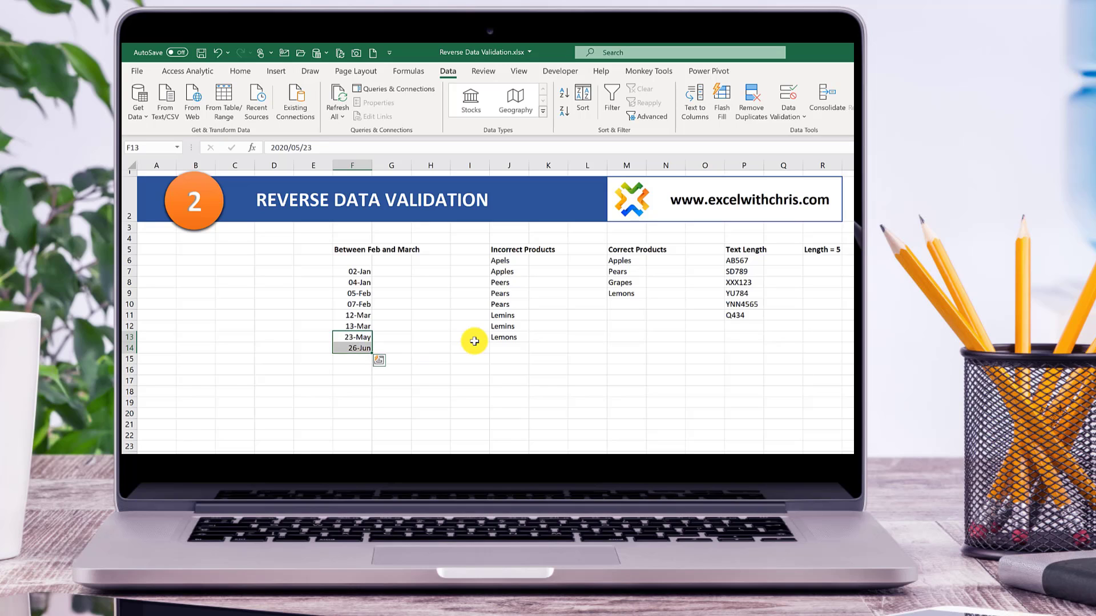
pyautogui.click(316, 265)
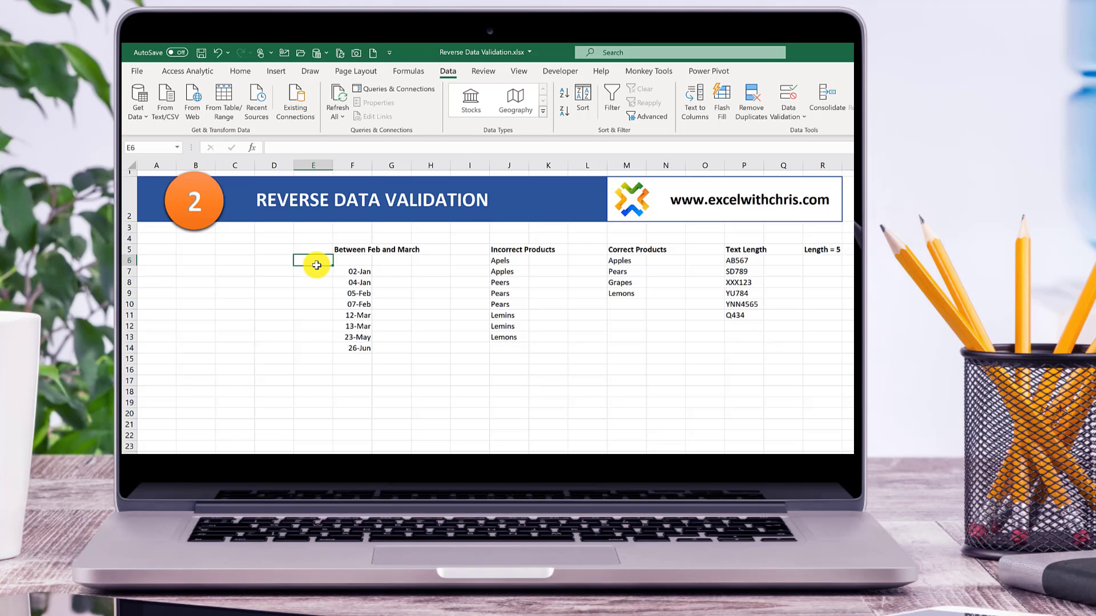
# - Compare the incorrect products in J6:J13 with the correct ones in M6:M9, and examine the codes in P6:P11 against the length requirement
pyautogui.click(506, 262)
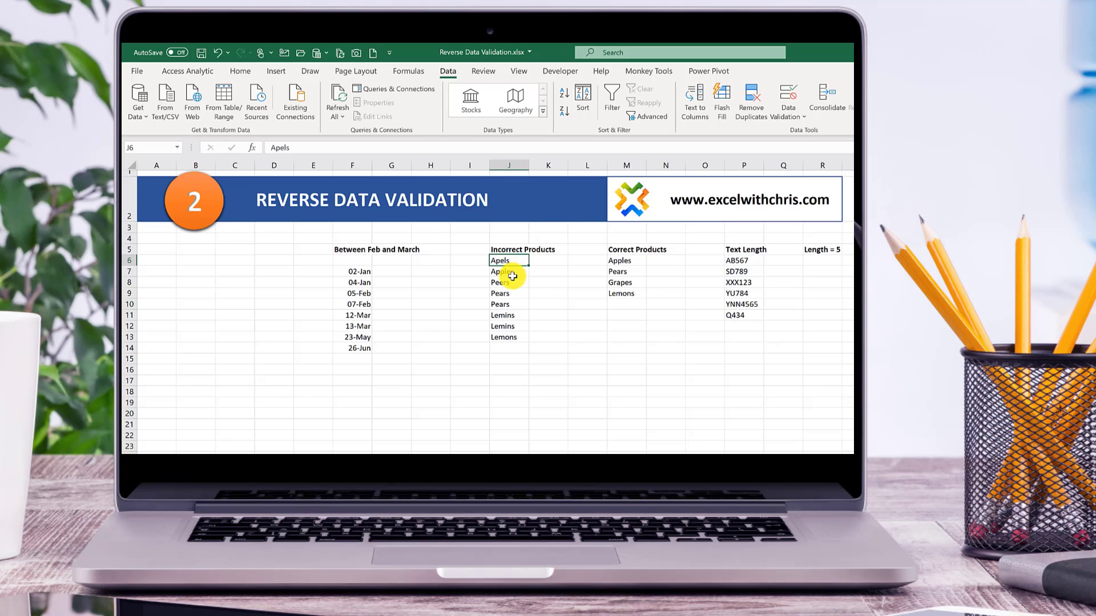
pyautogui.click(511, 283)
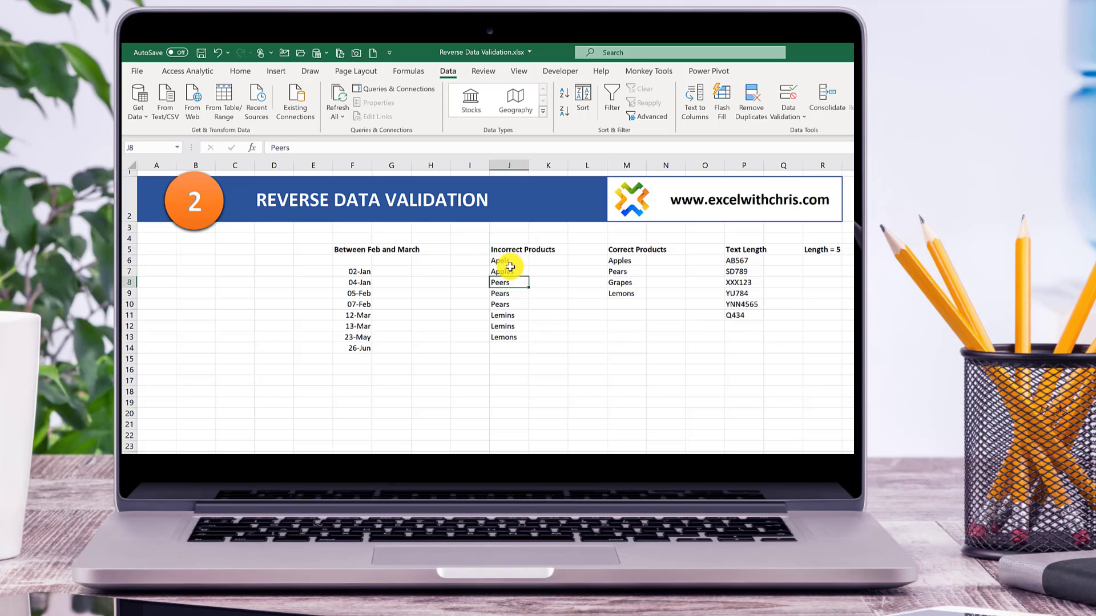
pyautogui.click(552, 325)
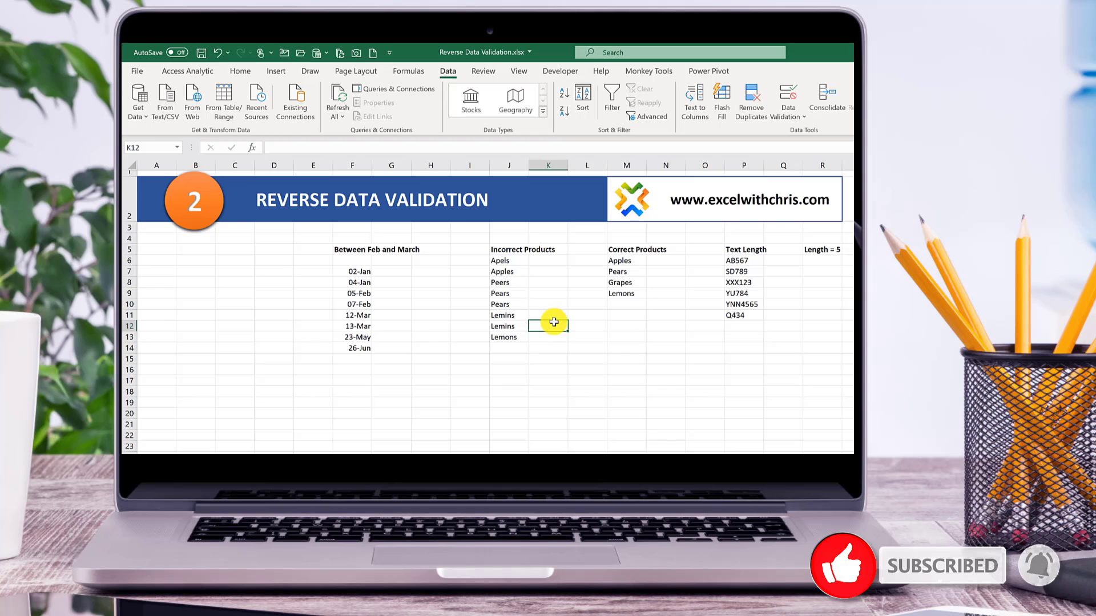
pyautogui.moveTo(620, 260); pyautogui.dragTo(627, 294)
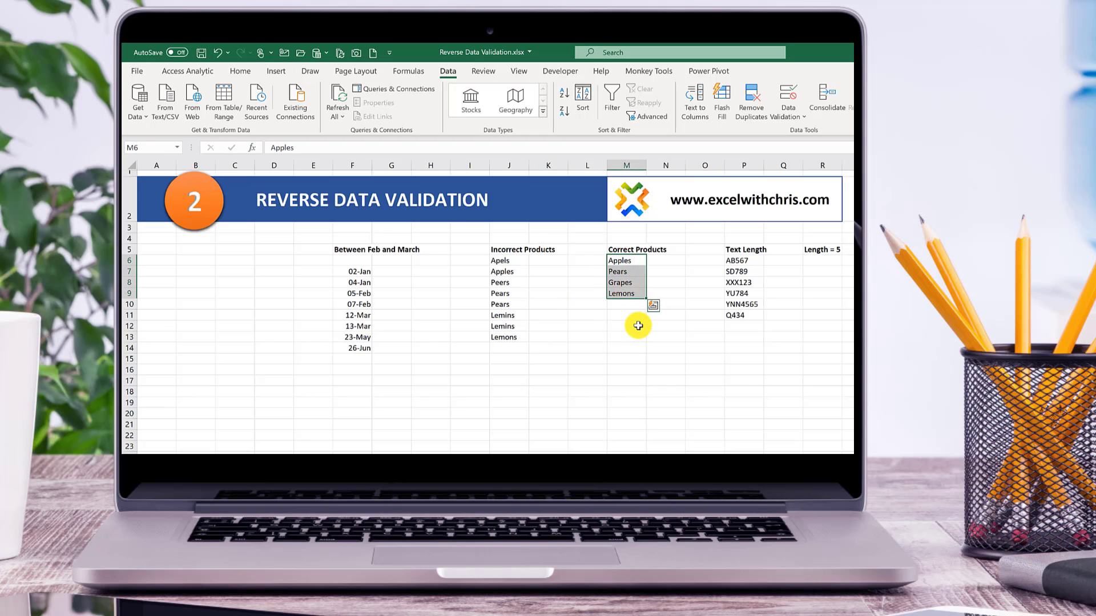
pyautogui.moveTo(507, 260); pyautogui.dragTo(509, 331)
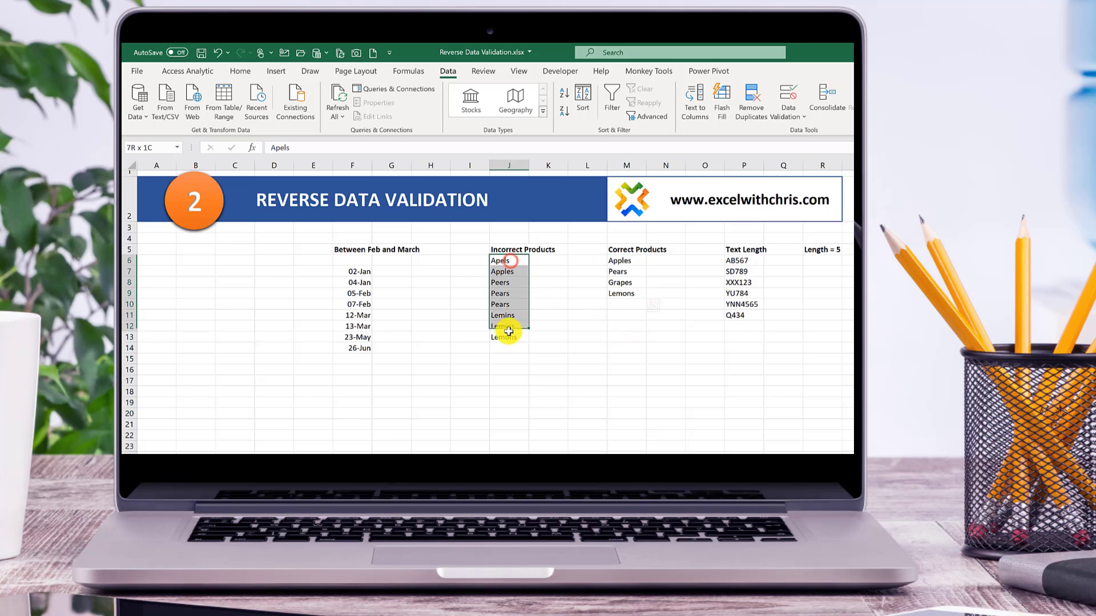
pyautogui.click(707, 339)
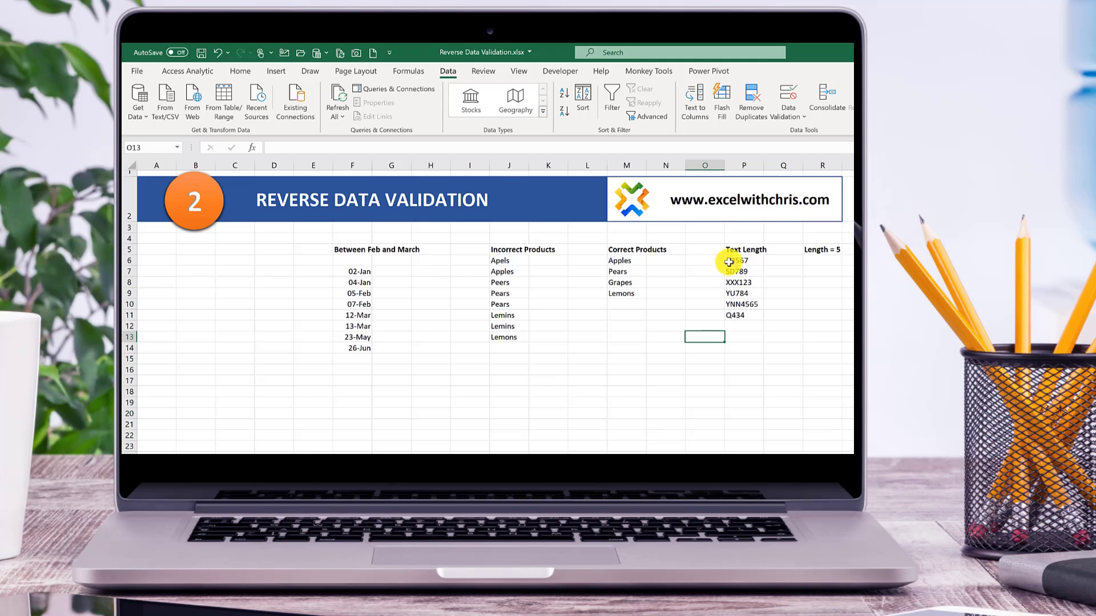
pyautogui.moveTo(735, 260); pyautogui.dragTo(742, 317)
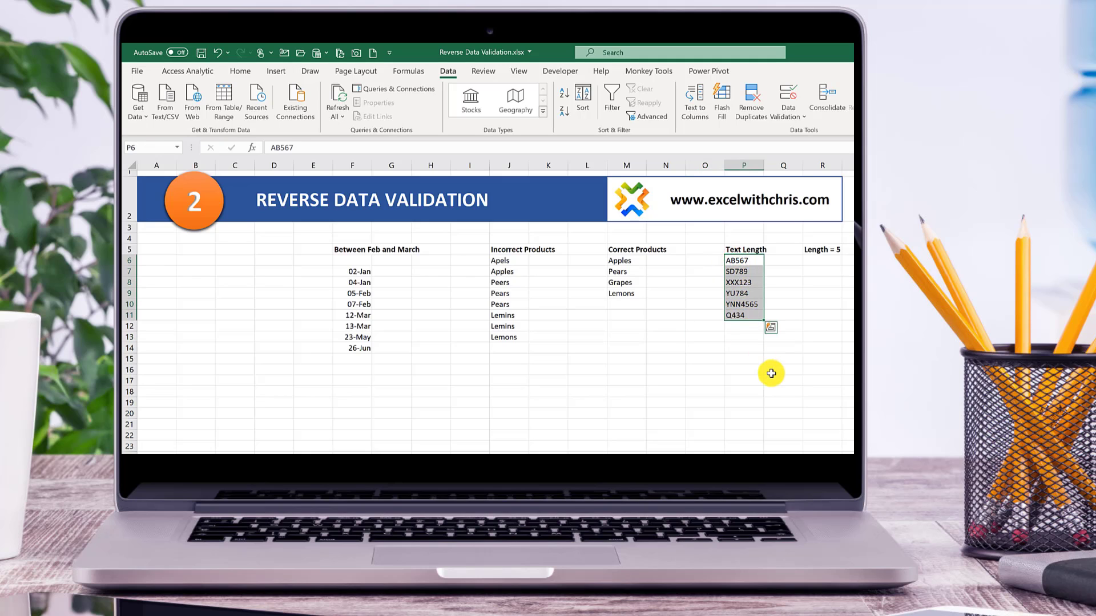
pyautogui.click(819, 249)
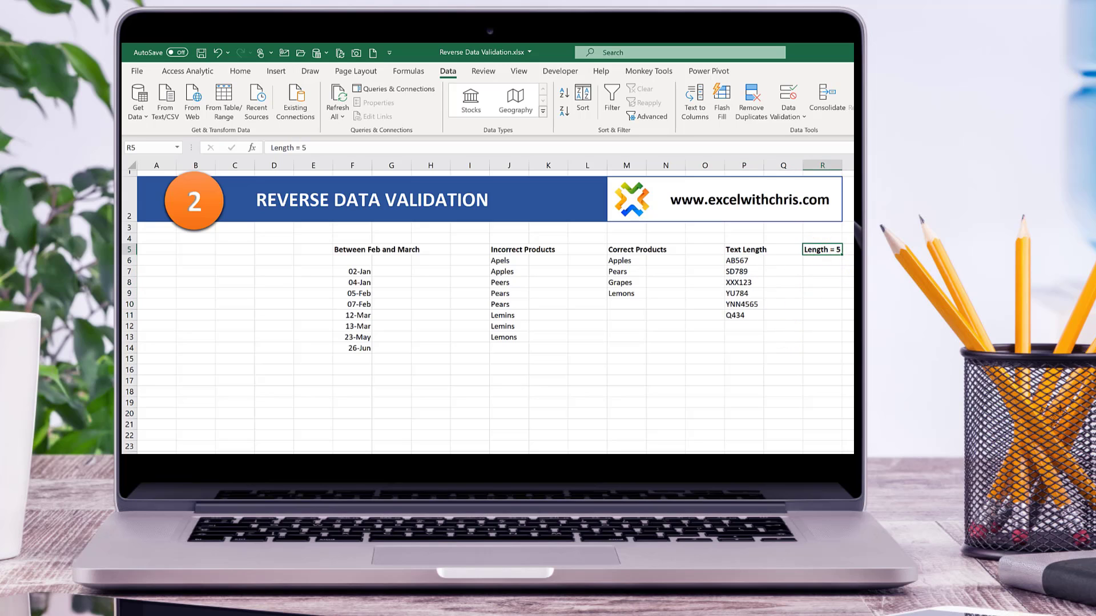
pyautogui.click(859, 282)
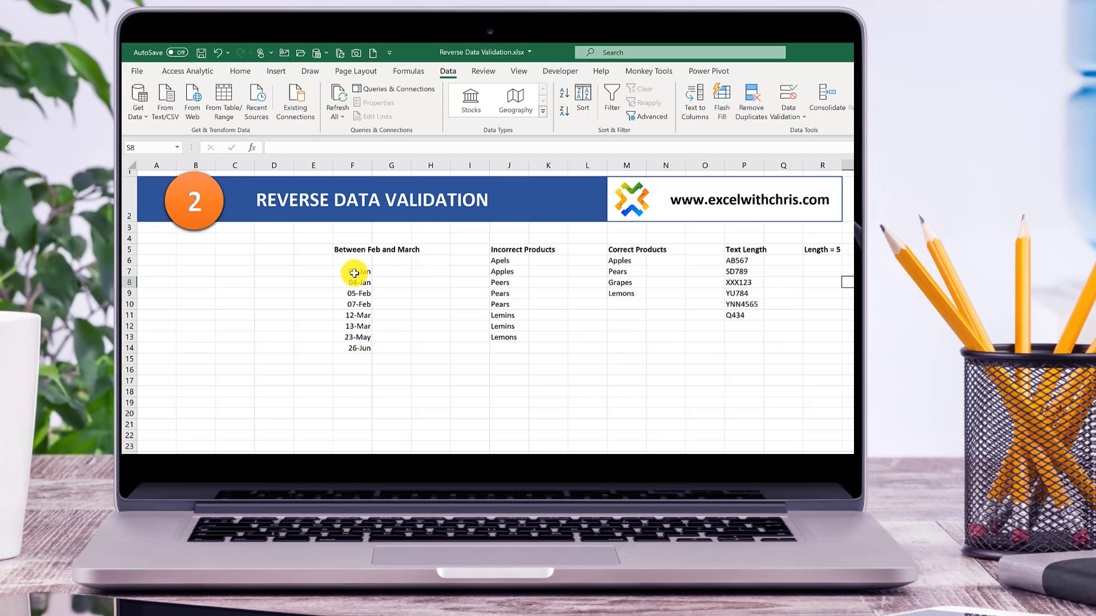
# - Apply date validation to the existing dates in F7:F14, allowing only dates between 1 feb and 31 mar
pyautogui.moveTo(357, 273); pyautogui.dragTo(352, 349)
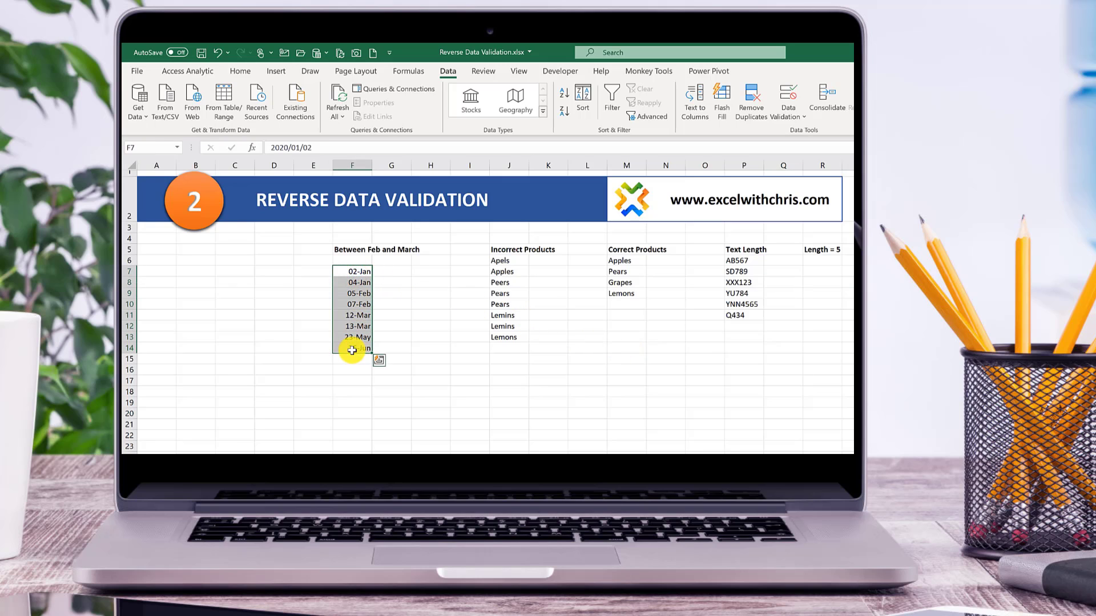
pyautogui.click(792, 115)
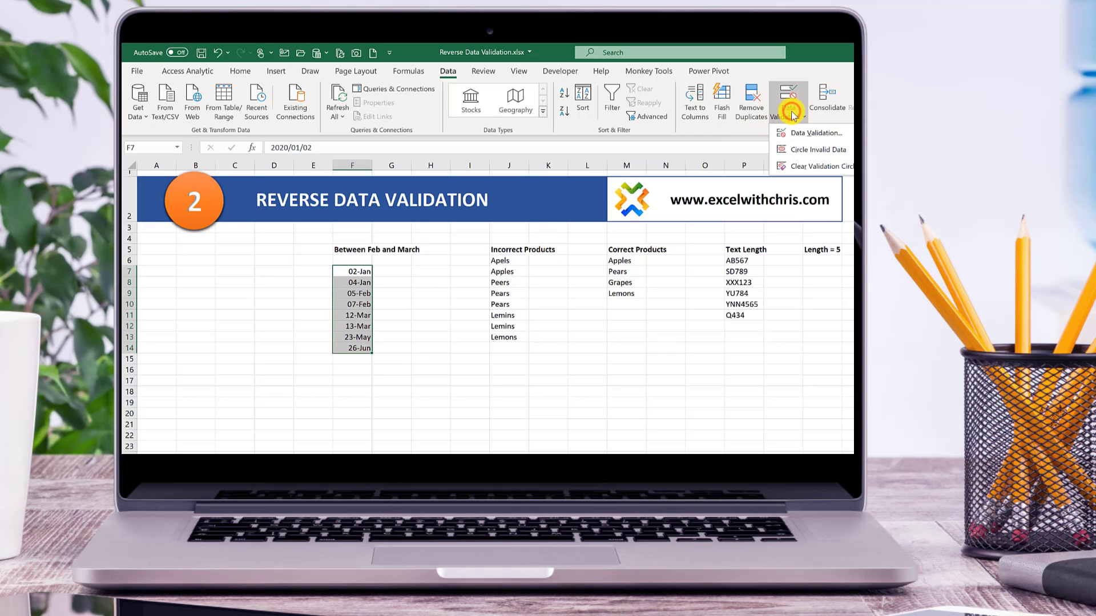
pyautogui.click(805, 136)
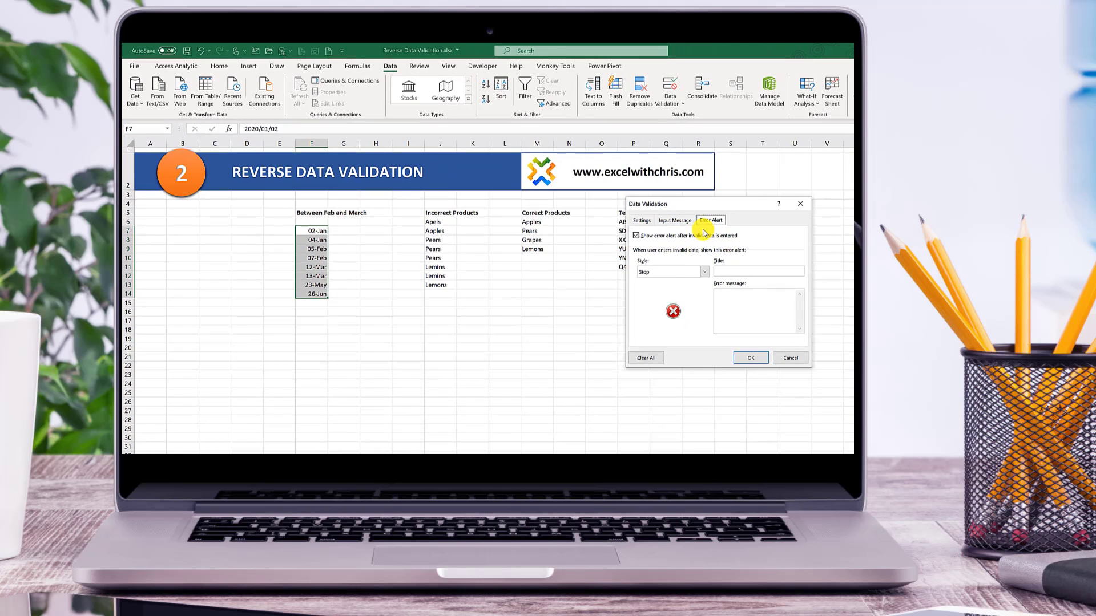
pyautogui.click(641, 220)
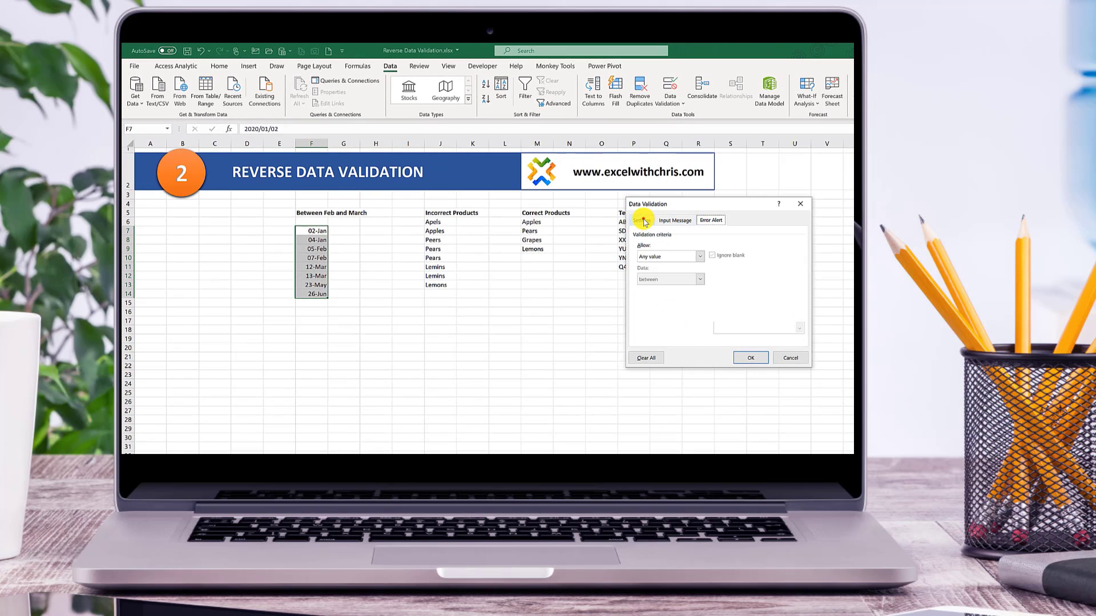
pyautogui.click(653, 258)
pyautogui.click(648, 296)
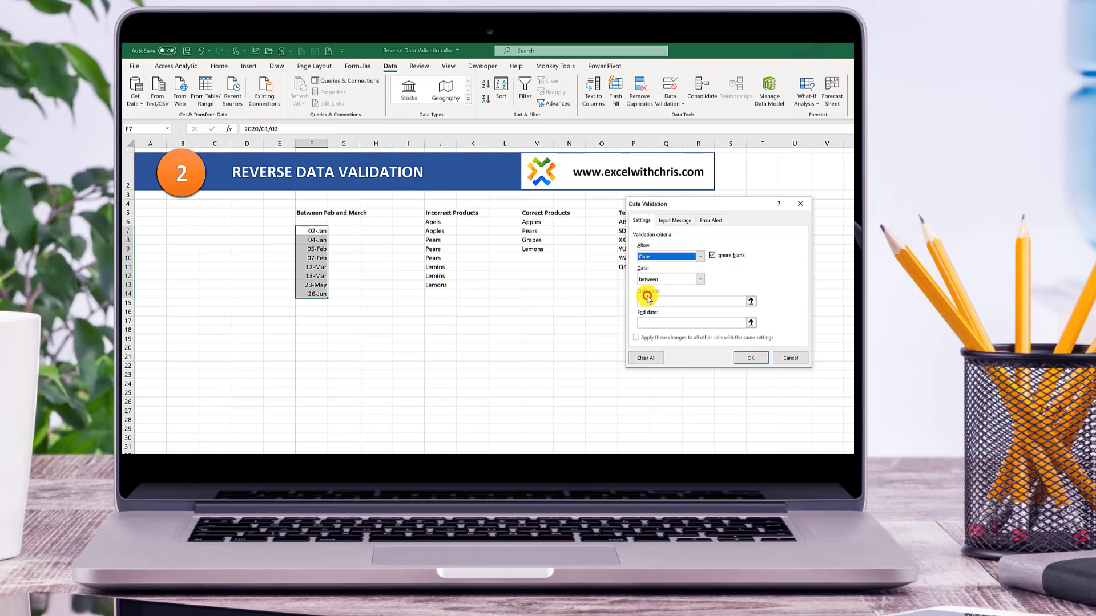
pyautogui.click(647, 302)
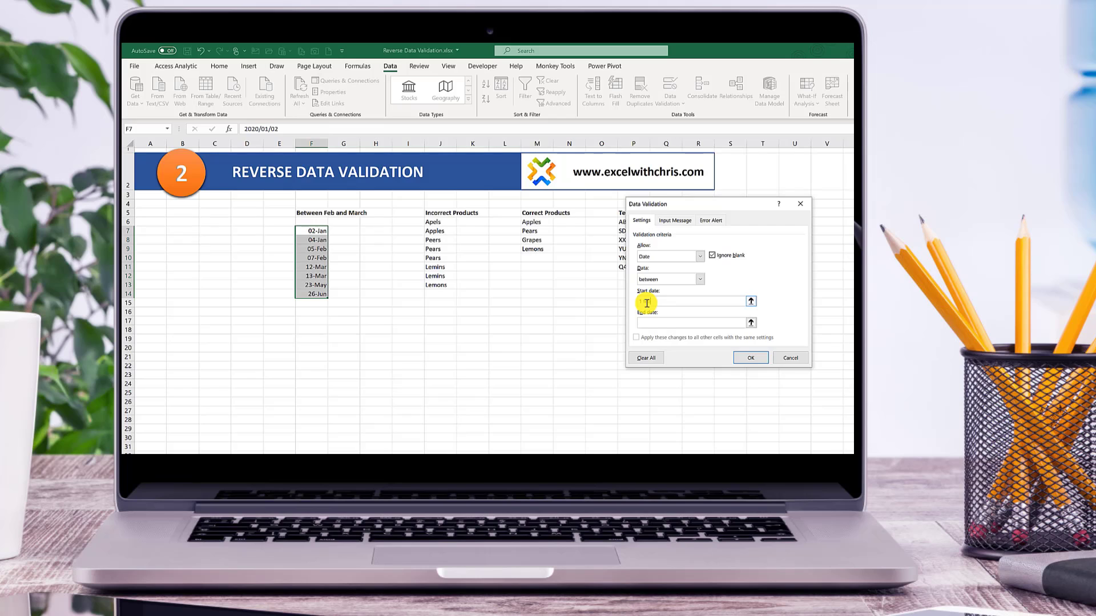
pyautogui.write('1 feb')
pyautogui.click(654, 322)
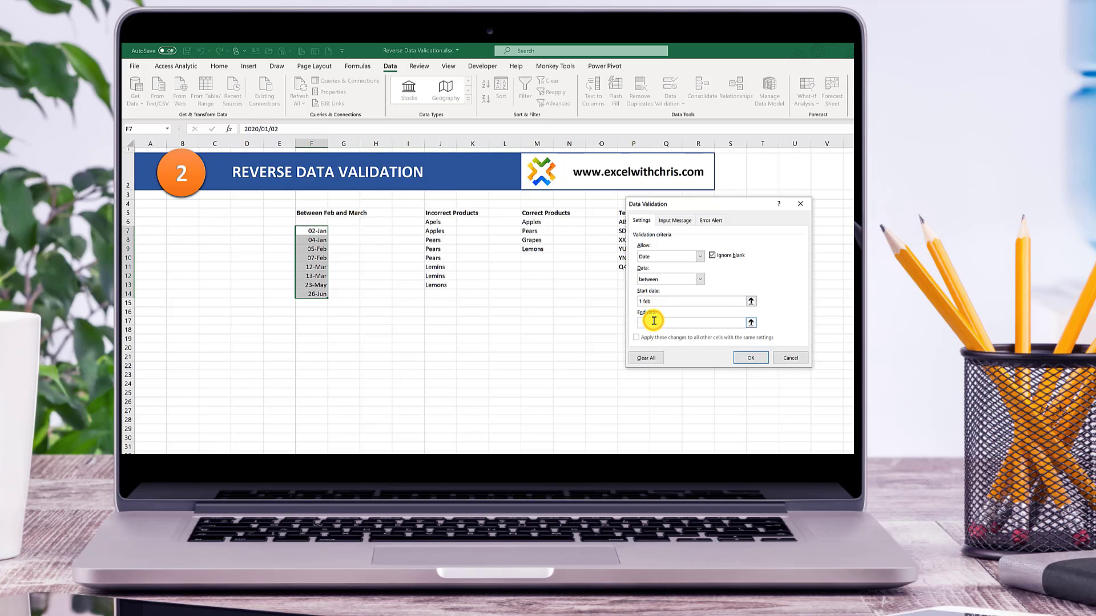
pyautogui.write('31 mar')
pyautogui.click(752, 358)
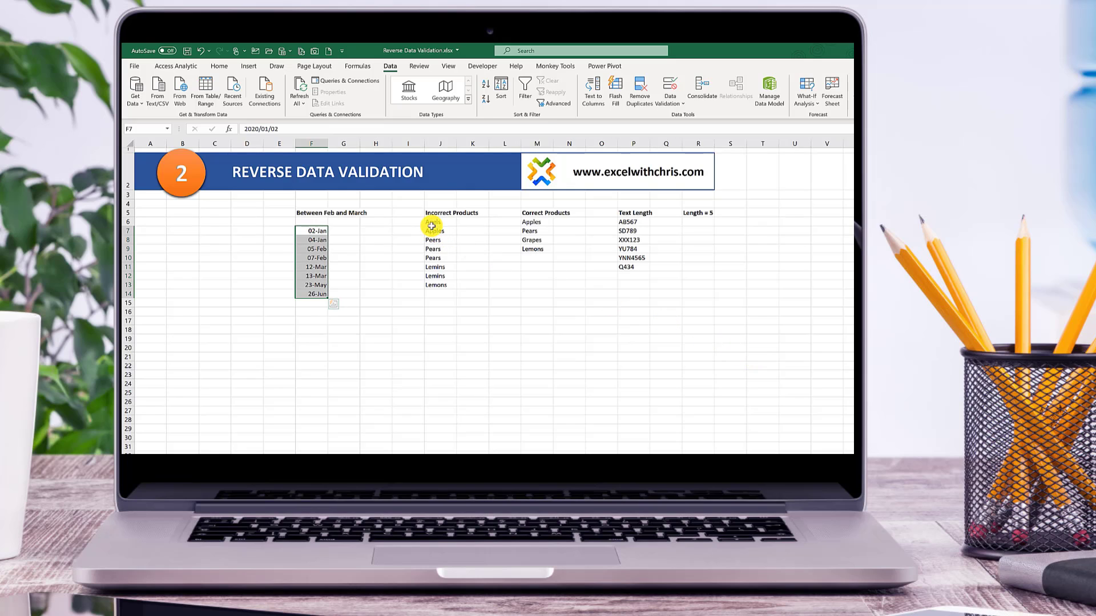
# - Apply list validation to the incorrect products in J6:J13, using the correct products in M6:M9 as the source
pyautogui.moveTo(432, 222); pyautogui.dragTo(433, 285)
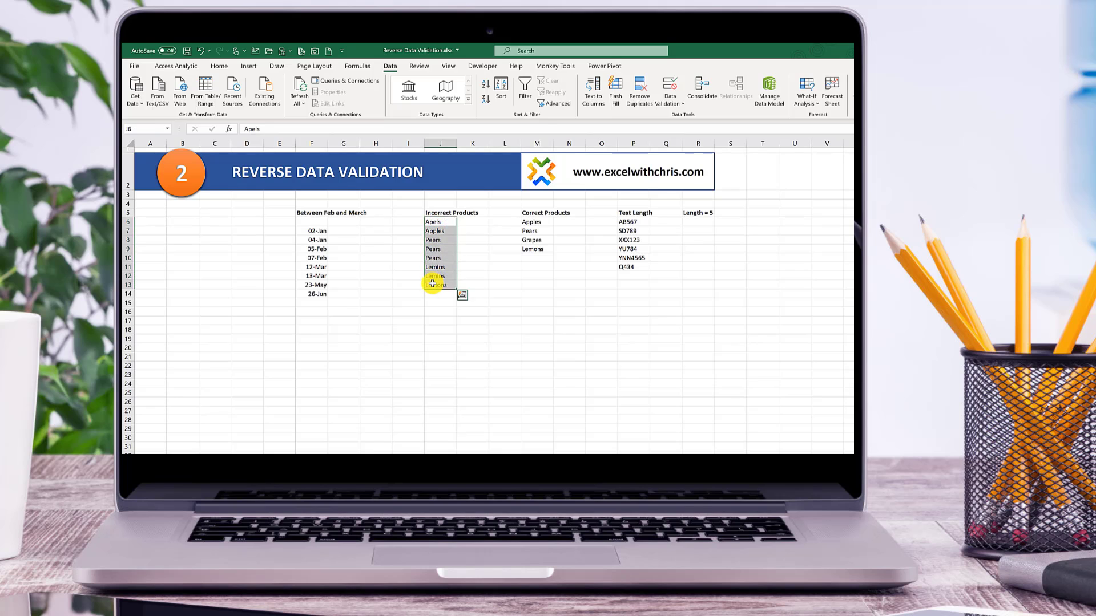
pyautogui.click(670, 86)
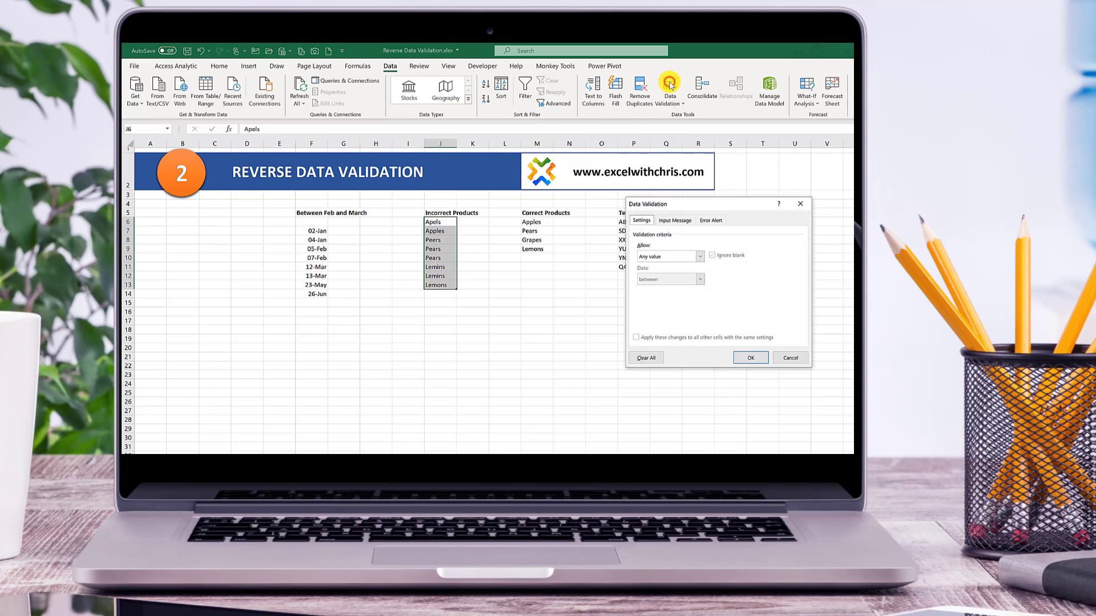
pyautogui.click(649, 257)
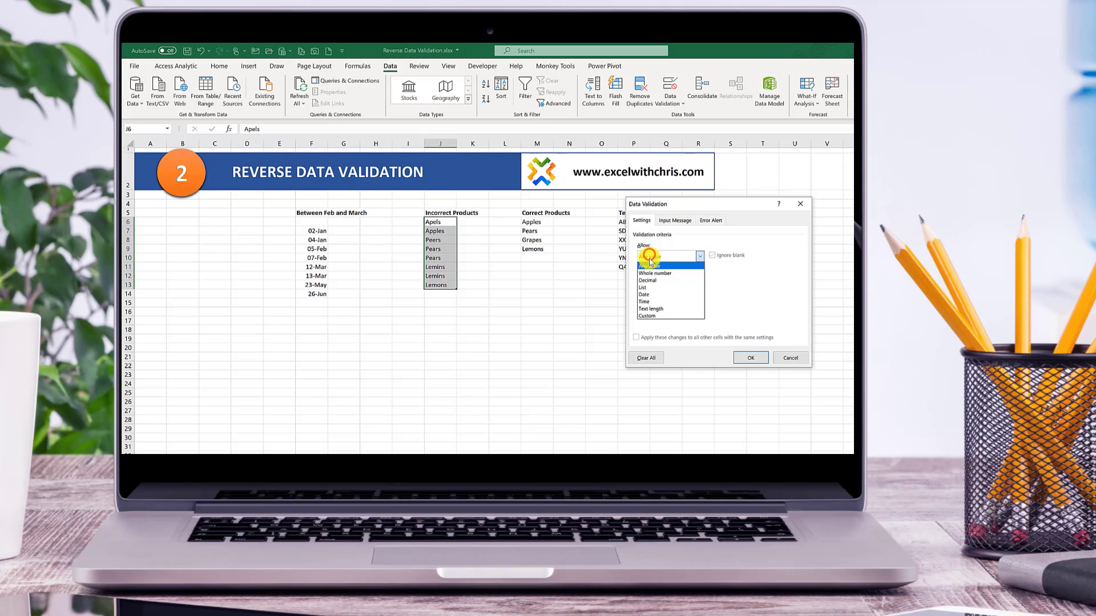
pyautogui.click(646, 287)
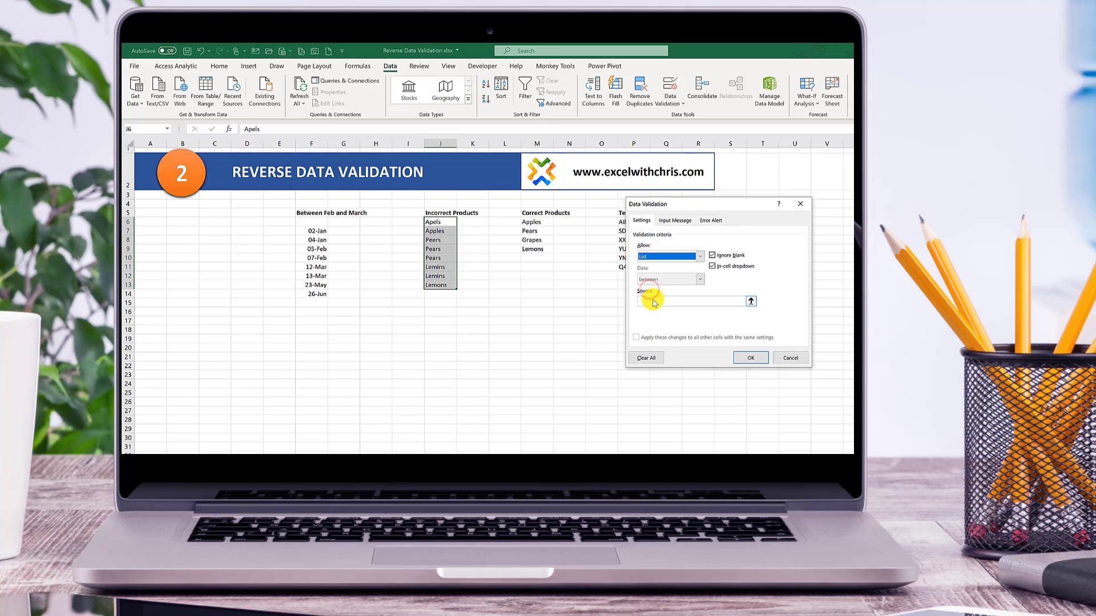
pyautogui.click(652, 301)
pyautogui.moveTo(541, 222); pyautogui.dragTo(534, 250)
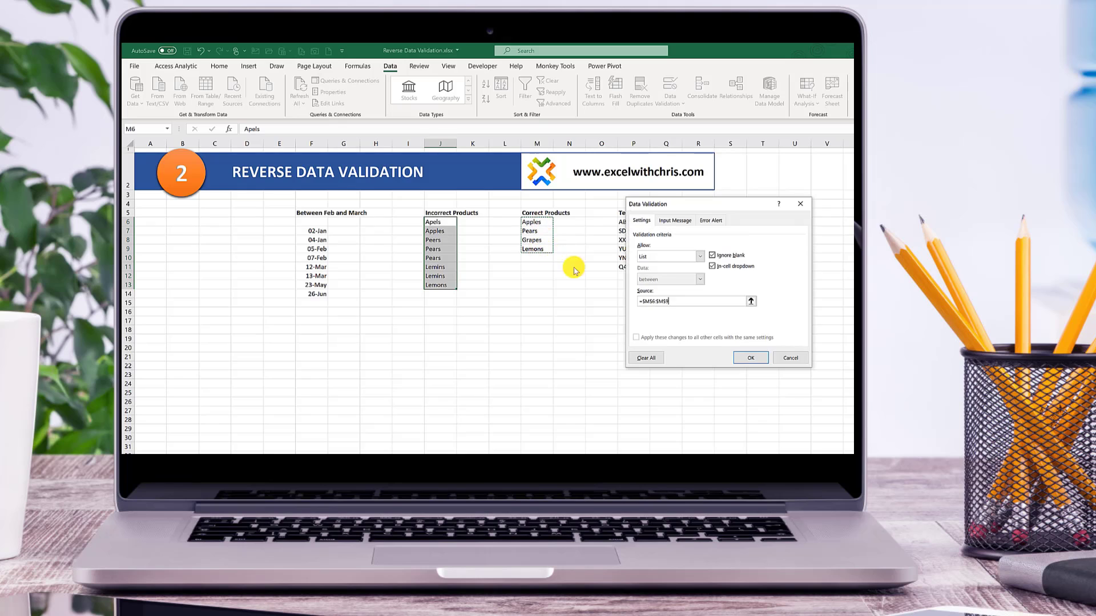
pyautogui.click(735, 355)
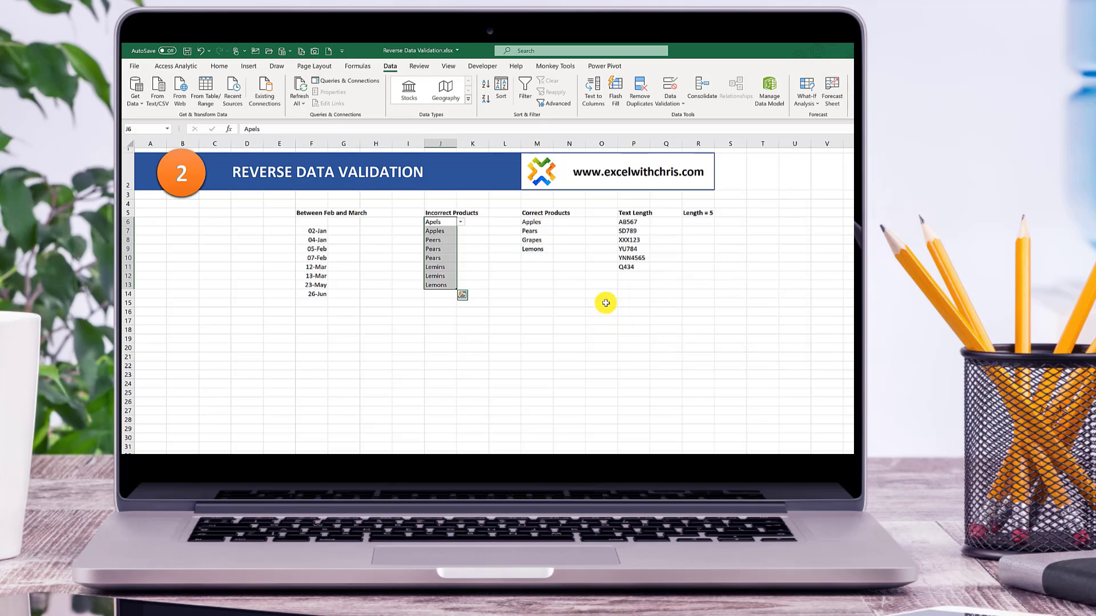
# - Apply text length validation to the codes in P6:P11, requiring a length equal to 5
pyautogui.moveTo(626, 223); pyautogui.dragTo(628, 266)
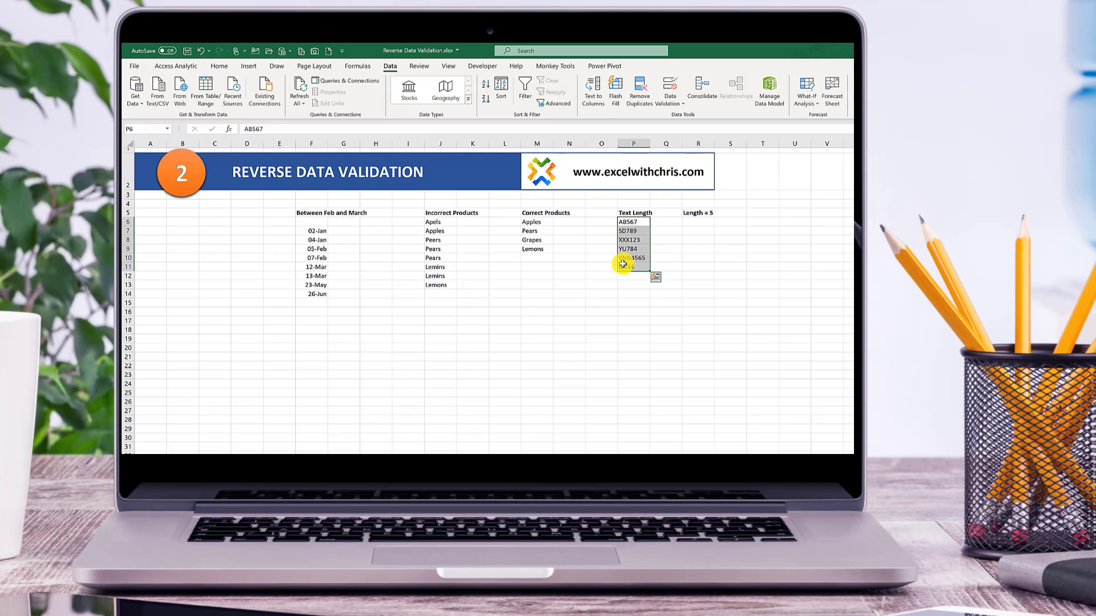
pyautogui.click(673, 85)
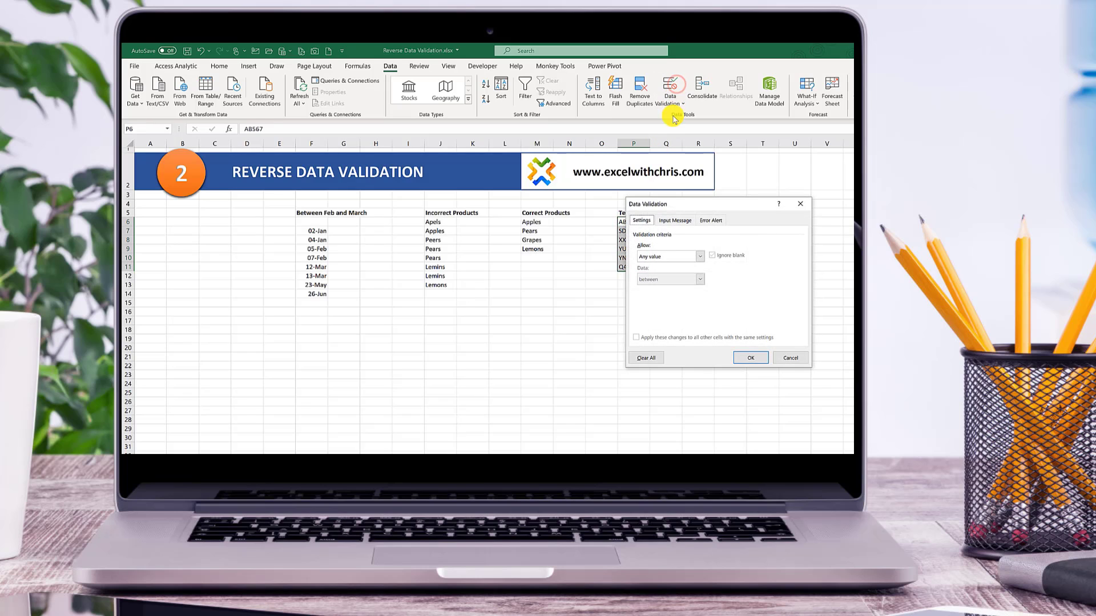
pyautogui.click(657, 260)
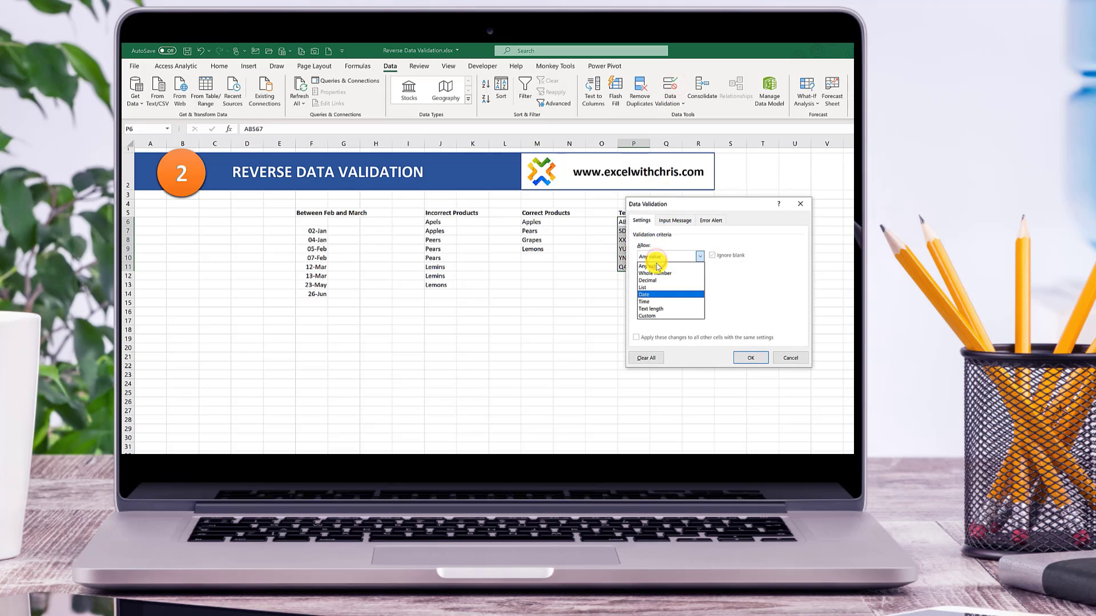
pyautogui.click(656, 309)
pyautogui.click(644, 279)
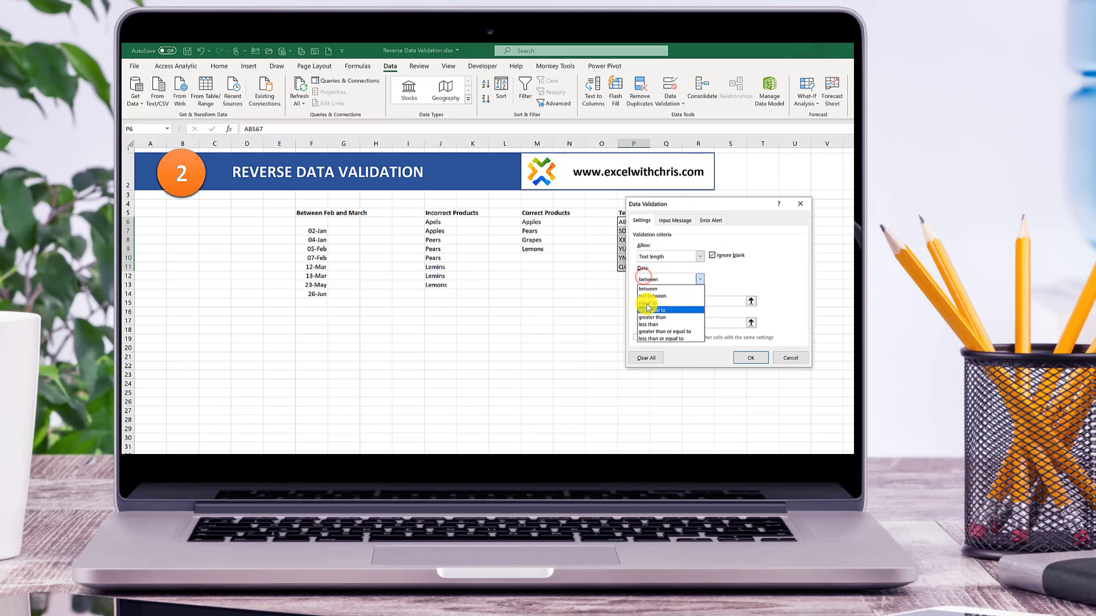
pyautogui.click(647, 303)
pyautogui.moveTo(656, 211); pyautogui.dragTo(653, 243)
pyautogui.click(662, 329)
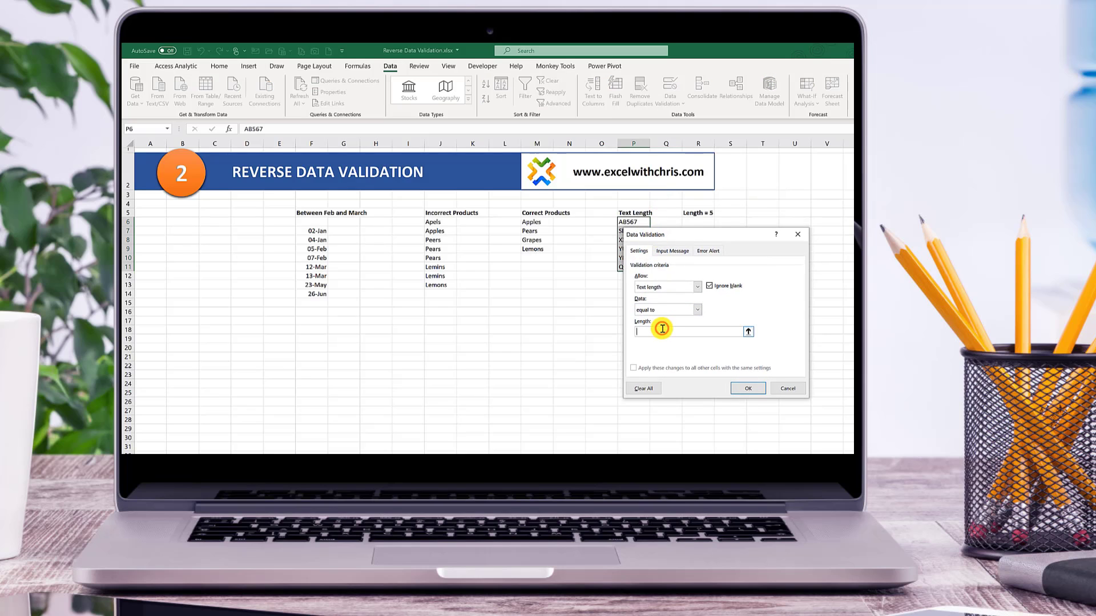
pyautogui.click(747, 388)
# - Circle the invalid data across the sheet's validated dates, products and text codes
pyautogui.click(691, 295)
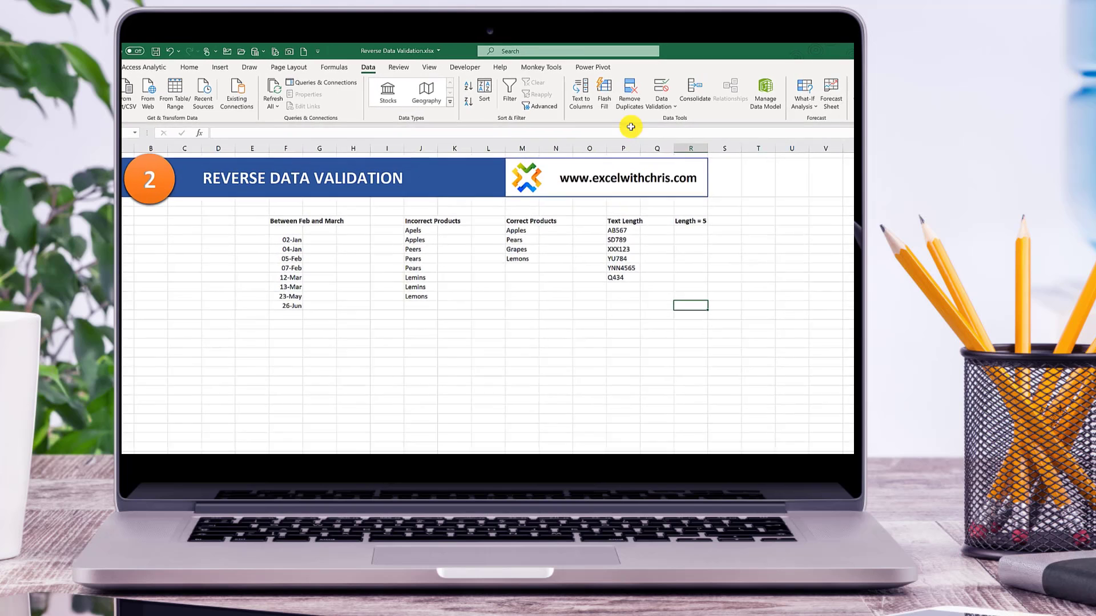
pyautogui.click(610, 123)
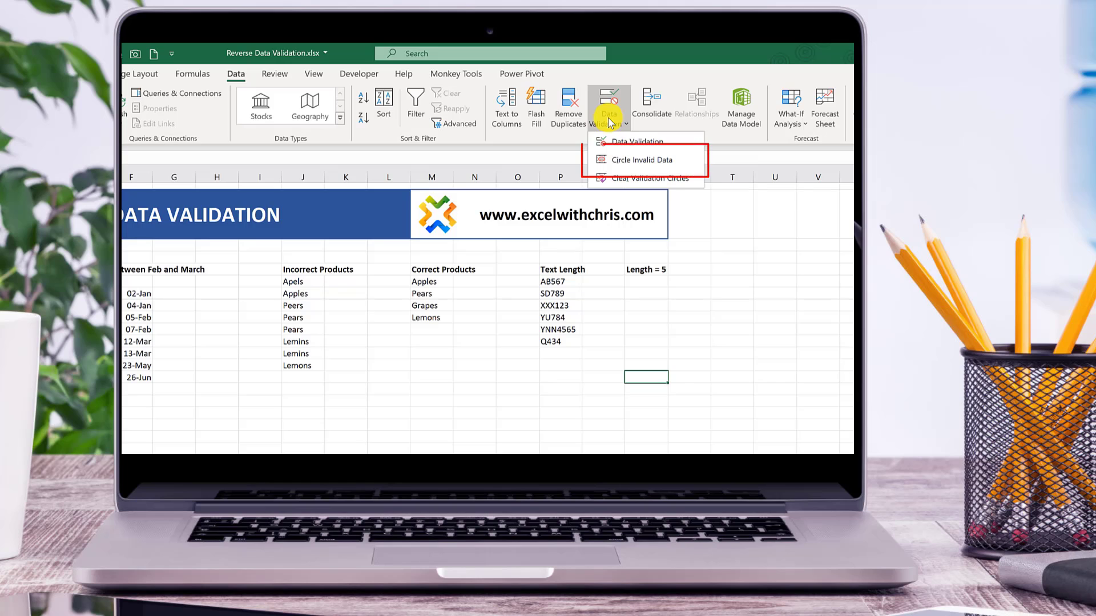
pyautogui.click(651, 162)
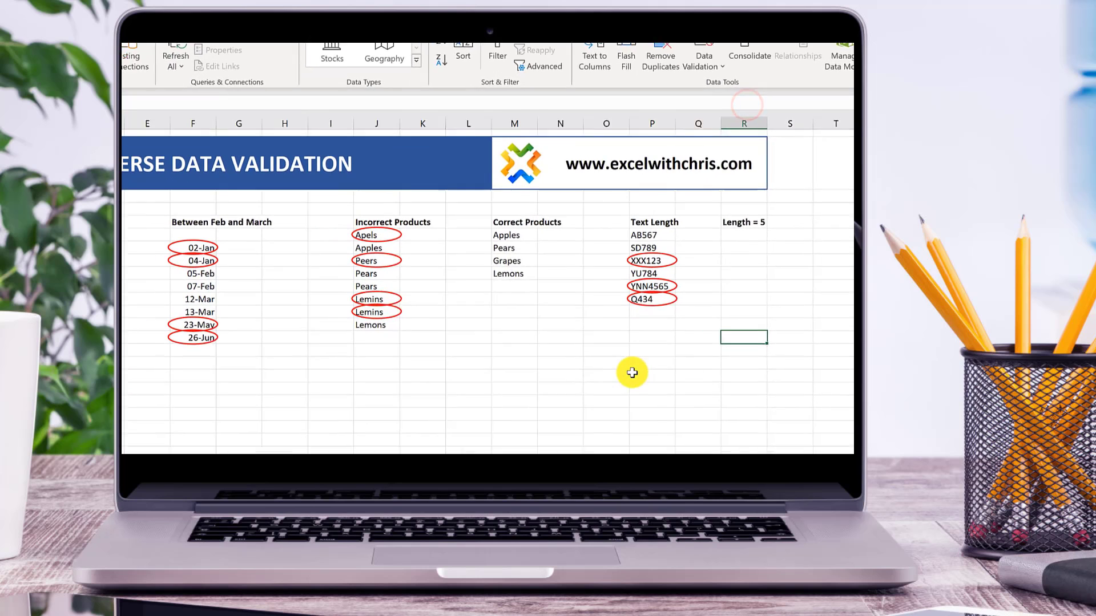